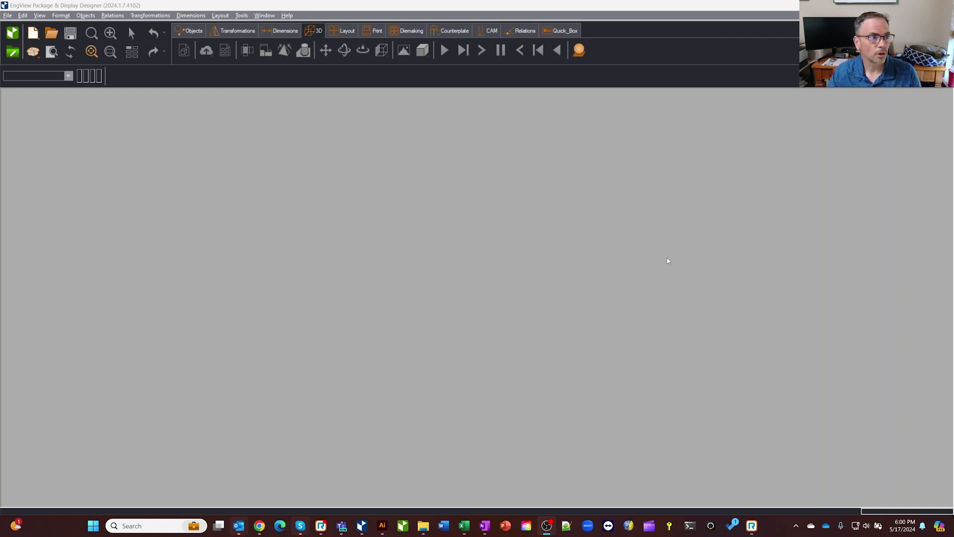
Open the Displays Library Index in the browser and browse its Corrugated Board display templates
click(35, 53)
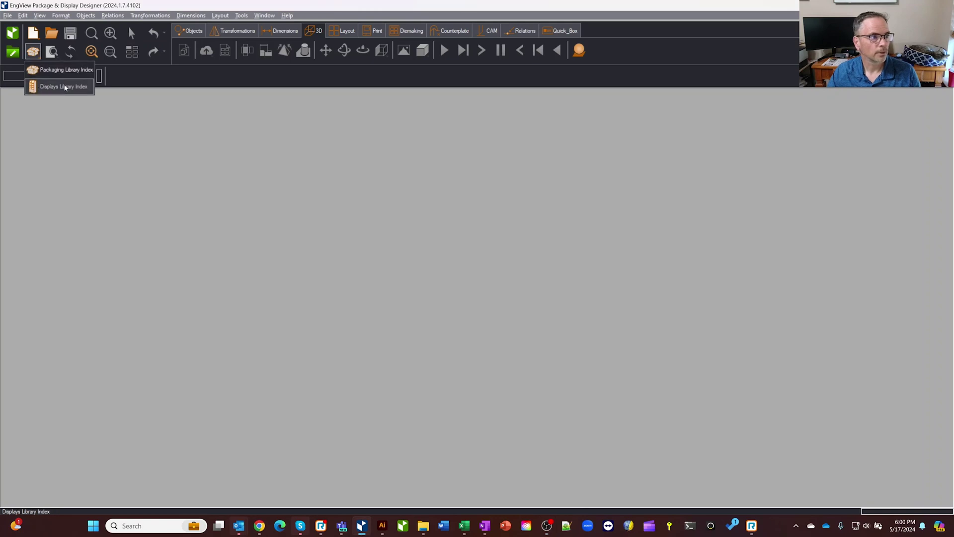
click(65, 70)
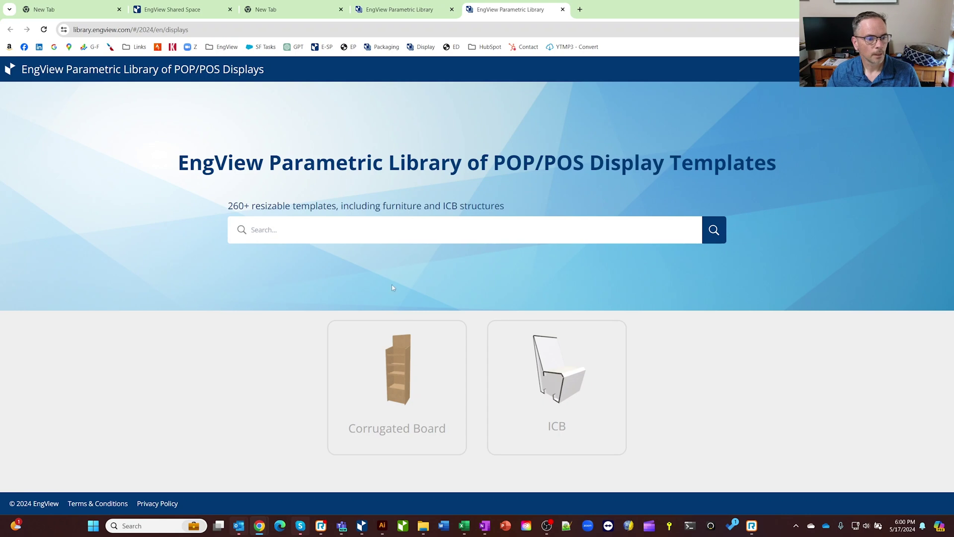
click(412, 375)
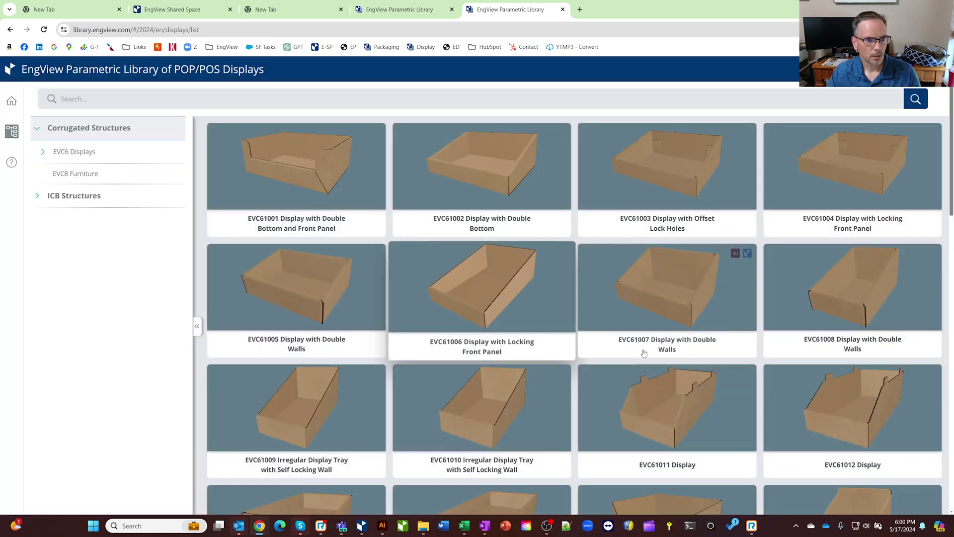
scroll(646, 353, down, 5)
scroll(652, 356, down, 10)
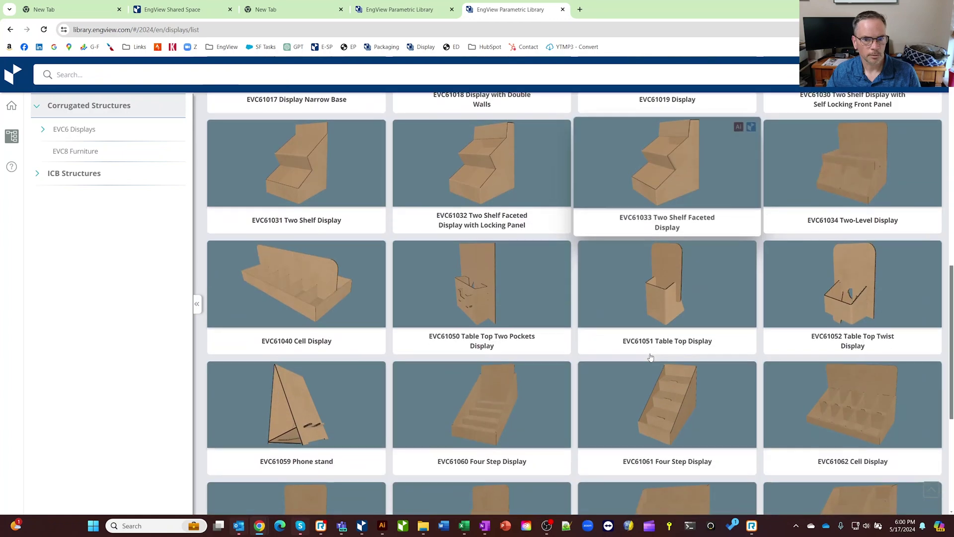
scroll(647, 359, down, 4)
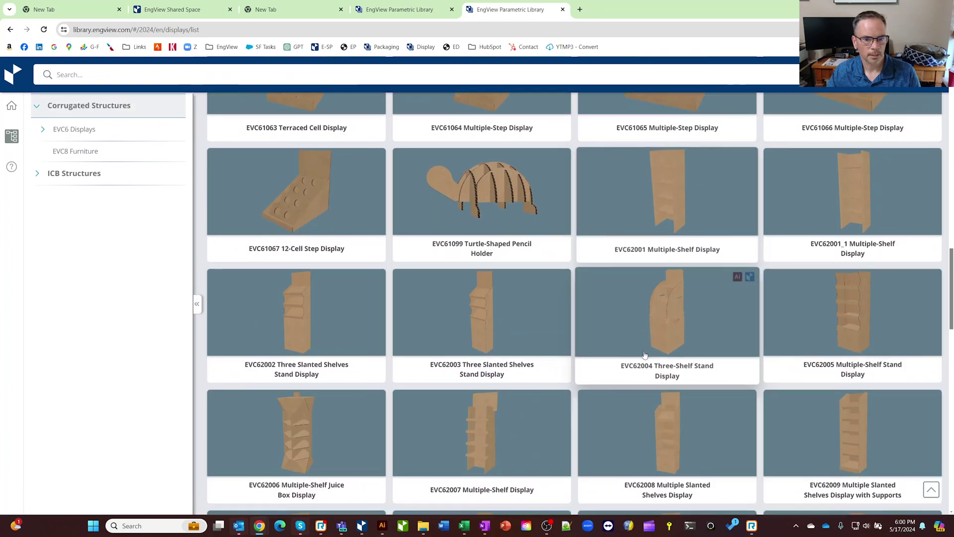
scroll(645, 355, up, 3)
Browse the EVC62 Floor Displays templates within the EVC6 Displays category
click(69, 130)
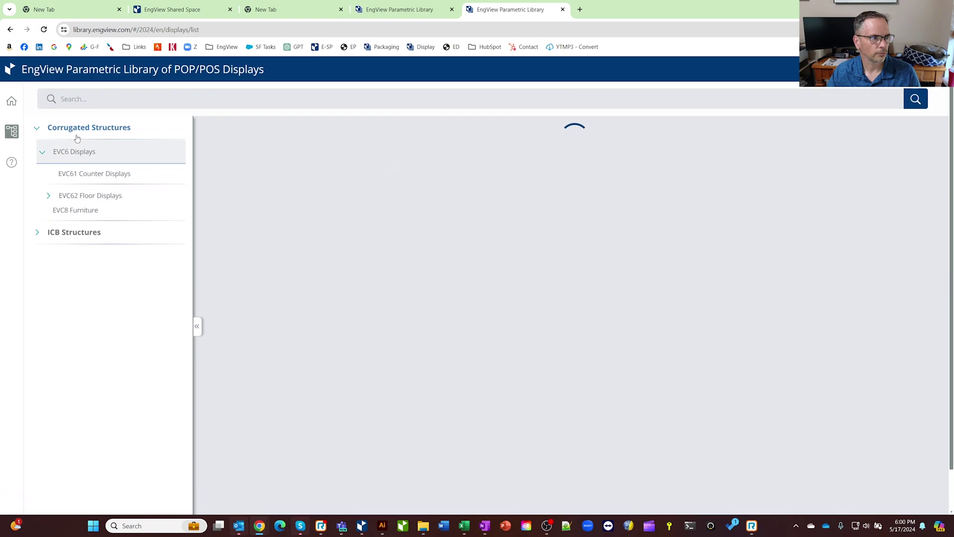
click(89, 196)
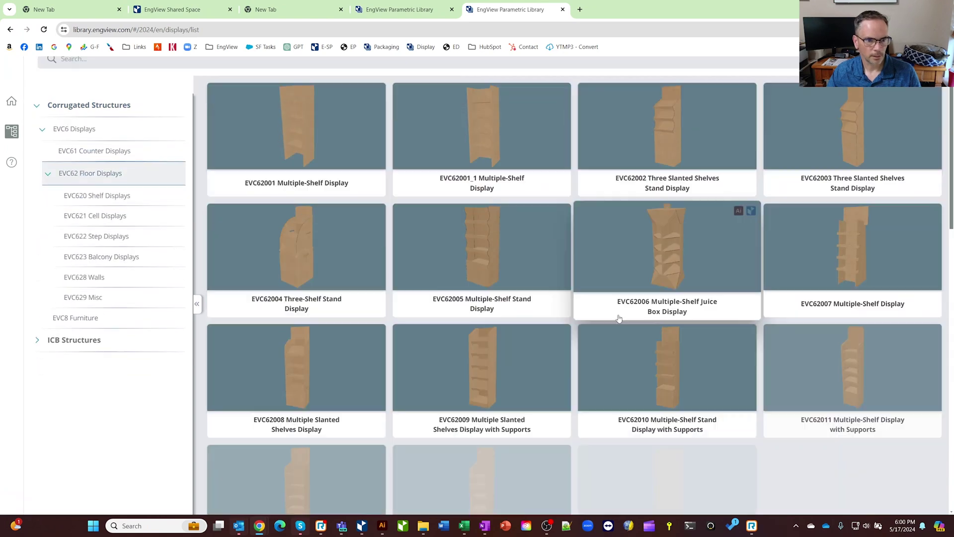
scroll(619, 320, down, 5)
scroll(618, 320, down, 3)
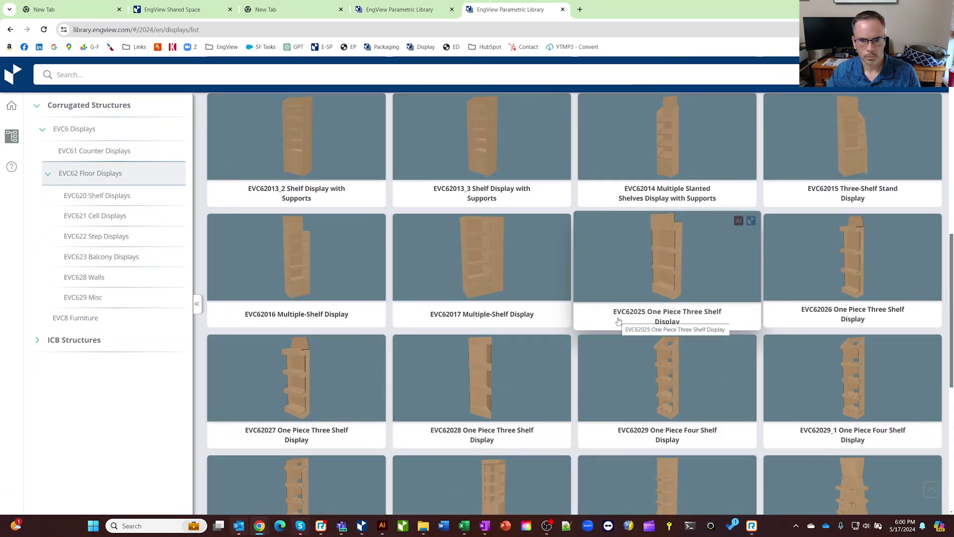
scroll(618, 322, down, 1)
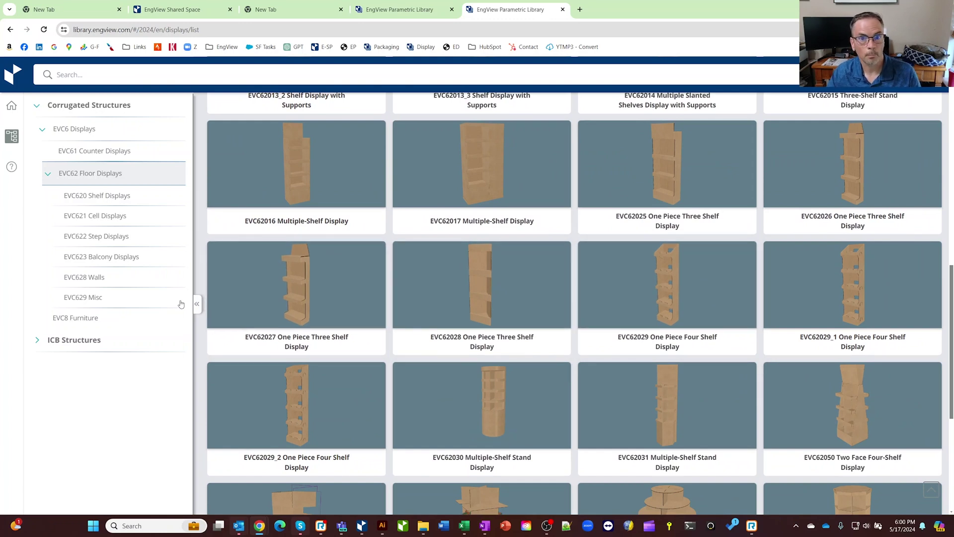
Open the ICB11022 Two Face Standee template from the ICB11 Standees category under ICB Structures
click(74, 340)
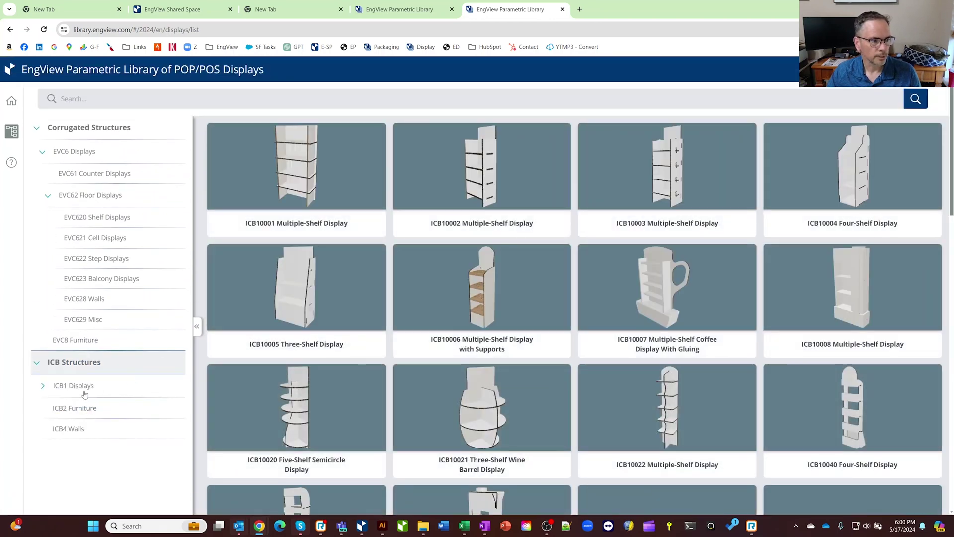
click(85, 392)
click(95, 428)
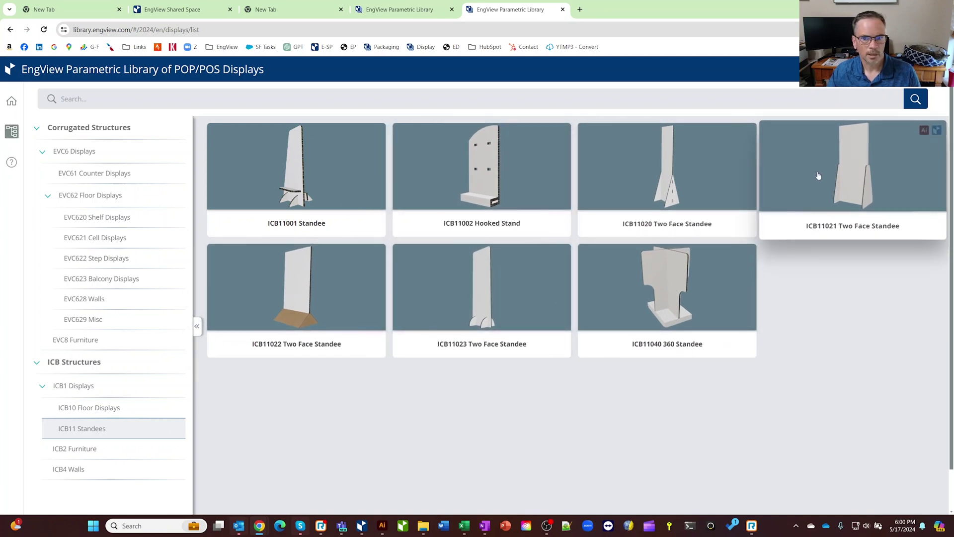
click(300, 297)
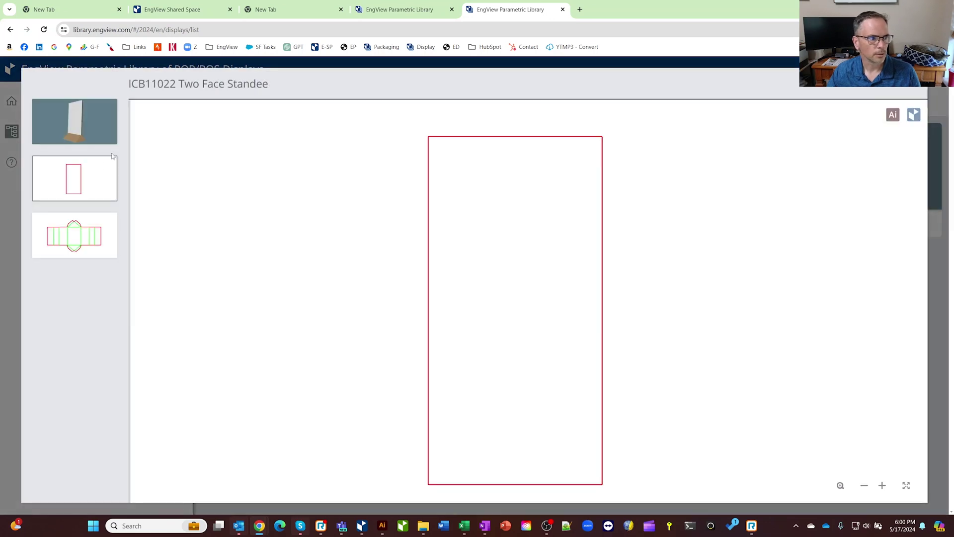
Preview the standee template in 3D from the side and play its Usage assembly animation backwards
click(99, 139)
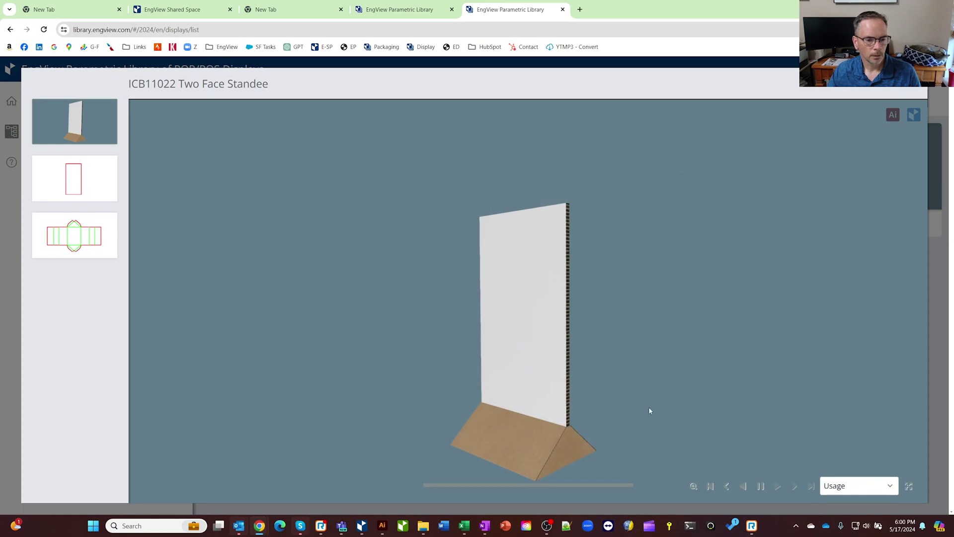
drag(644, 422, 604, 386)
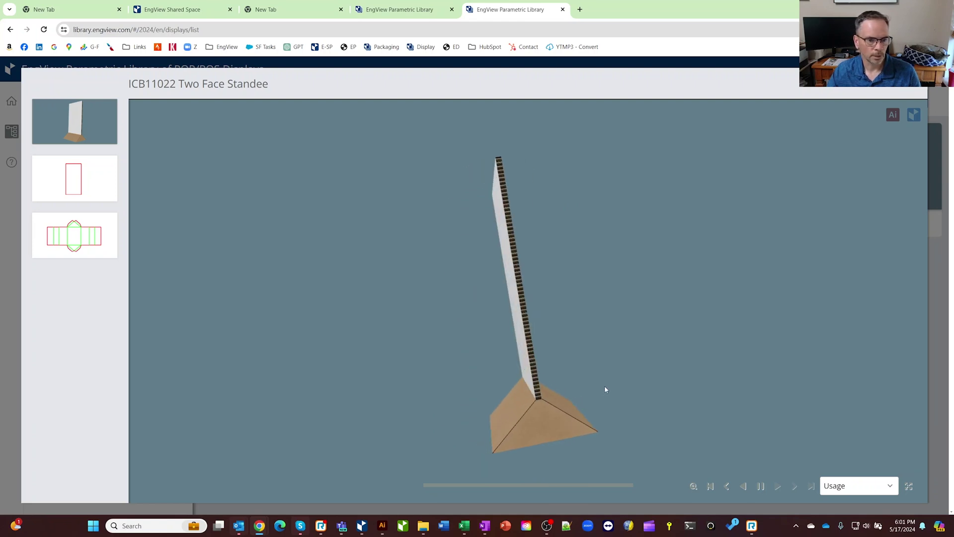
click(745, 486)
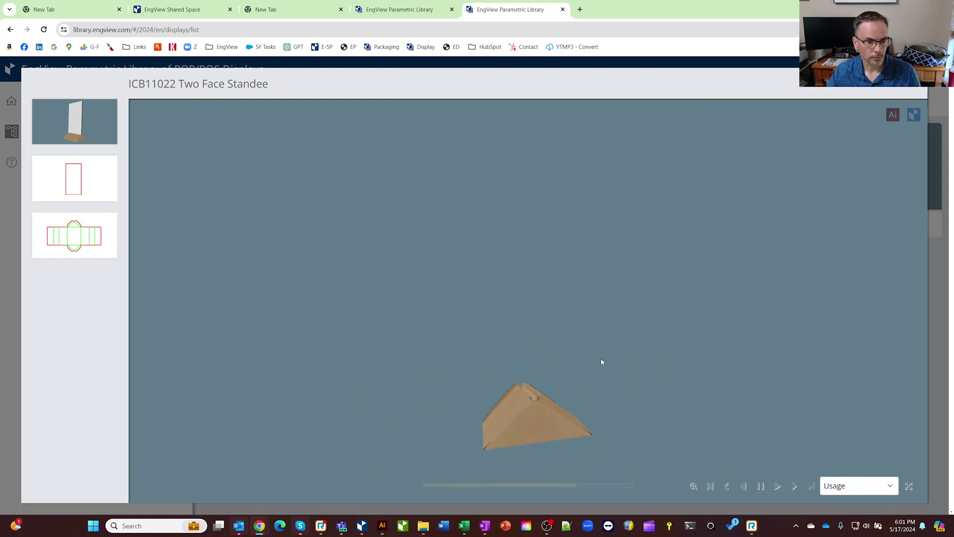
Open the standee template in EngView Package & Display Designer and review its Body, Footer and Footer_3D drawings
click(914, 115)
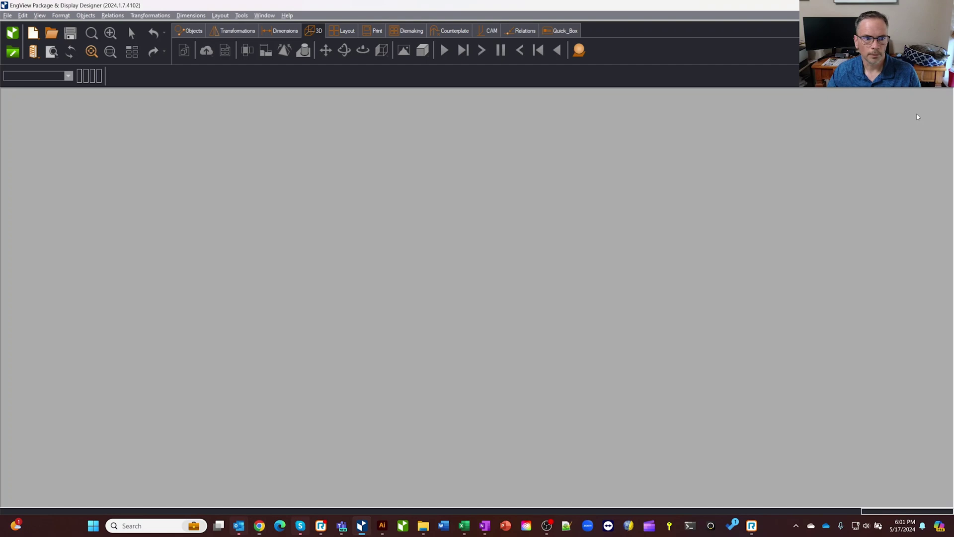
click(91, 496)
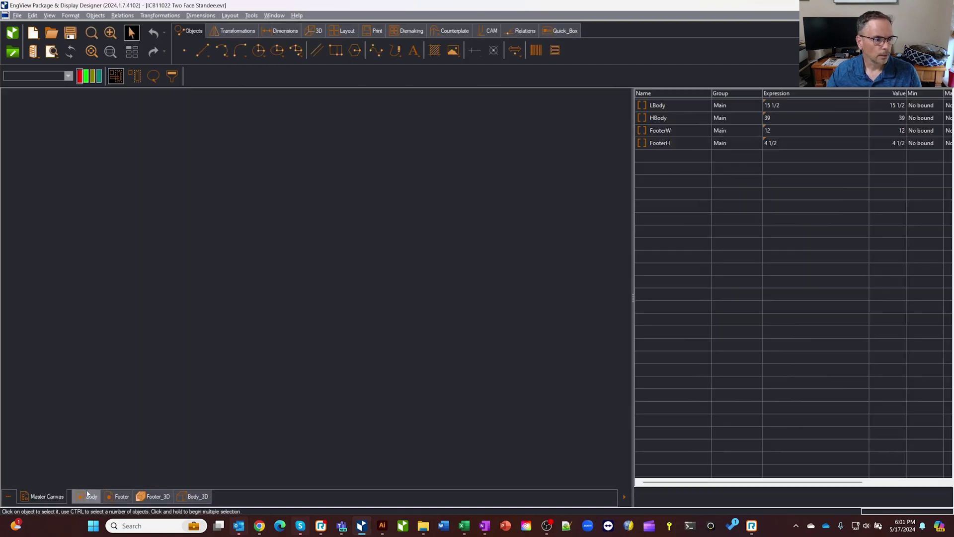
click(119, 496)
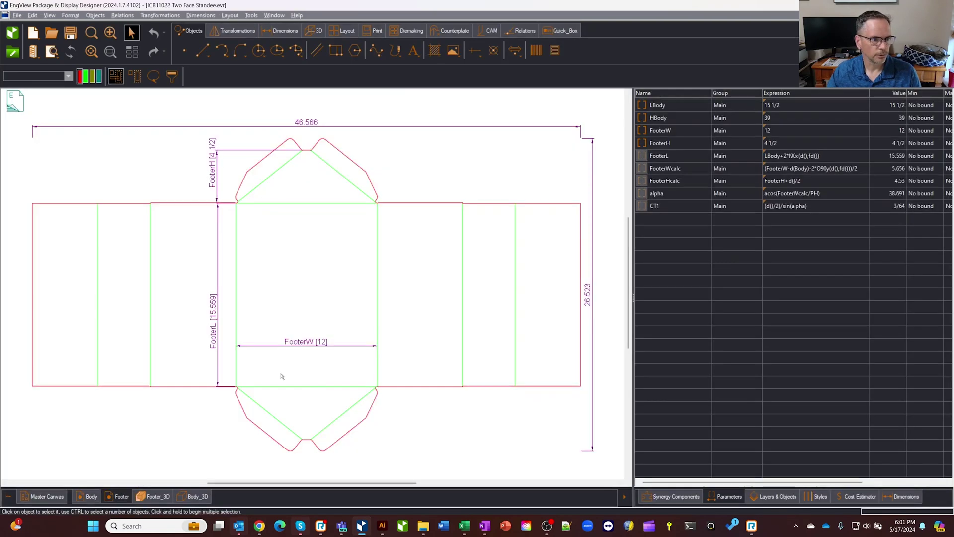
click(154, 496)
mouse_move(430, 298)
mouse_down()
mouse_move(280, 311)
mouse_move(419, 300)
mouse_up()
Turn off using the project material for all drawings in the project's material properties
click(17, 15)
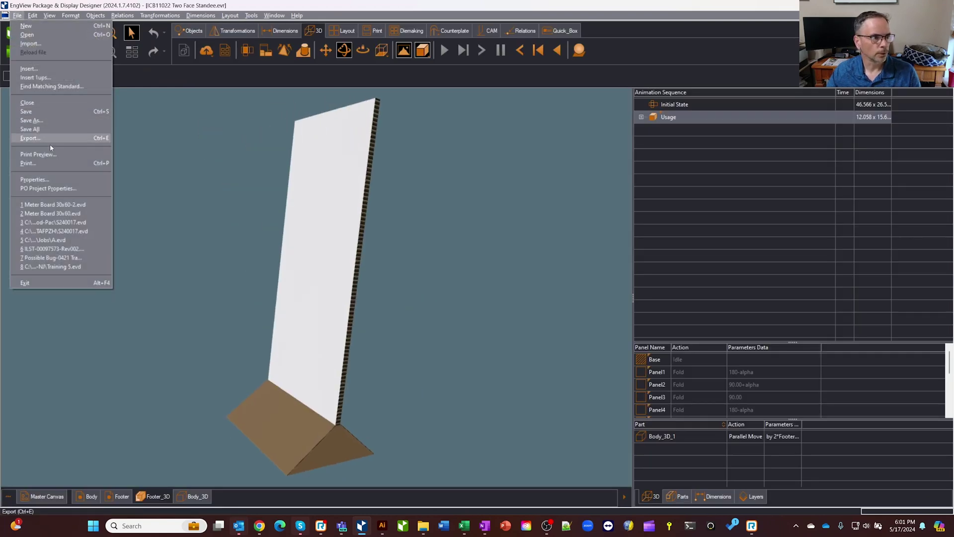
click(58, 183)
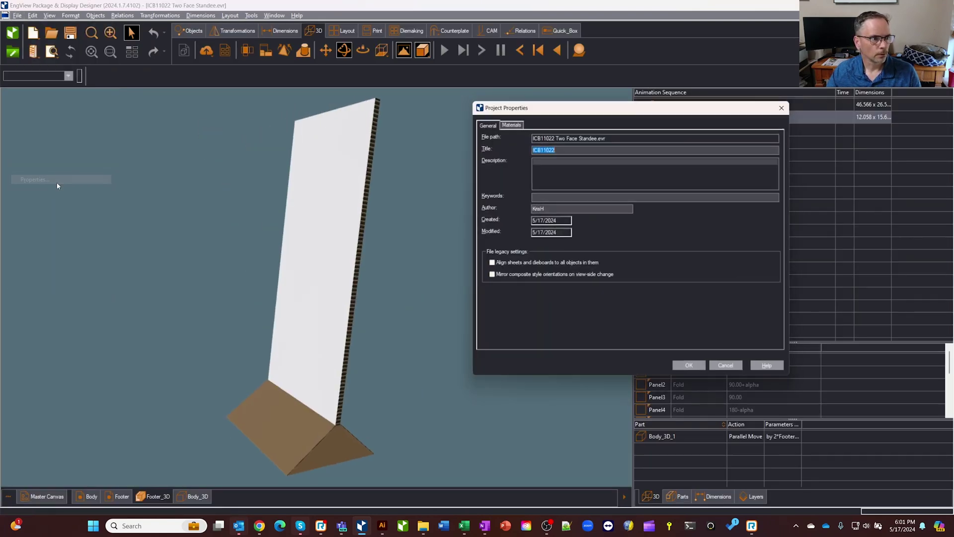
click(510, 123)
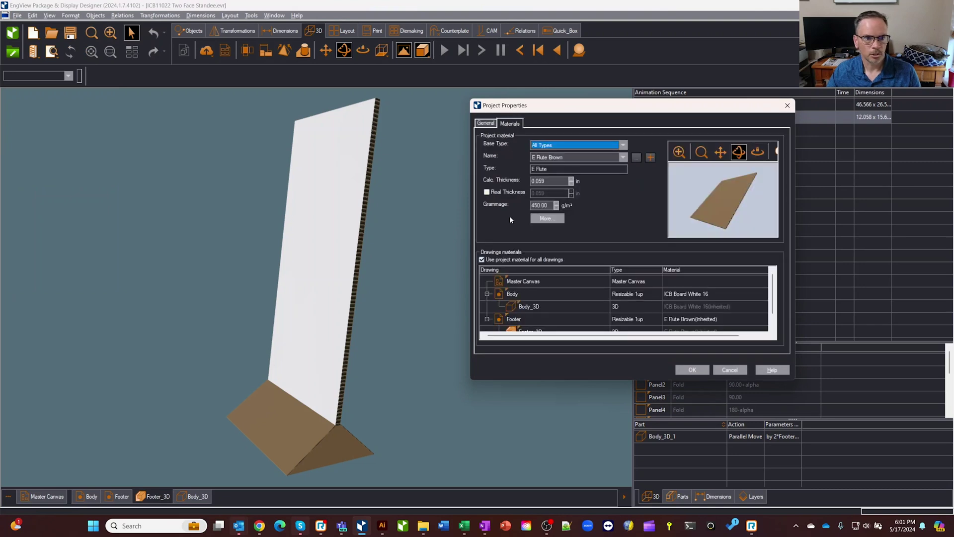
click(486, 260)
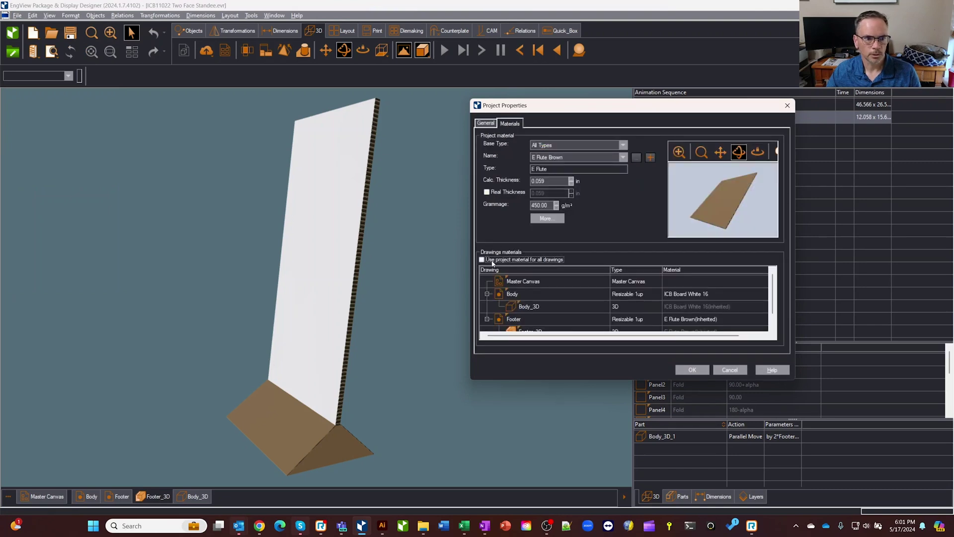
click(697, 370)
drag(503, 237, 483, 221)
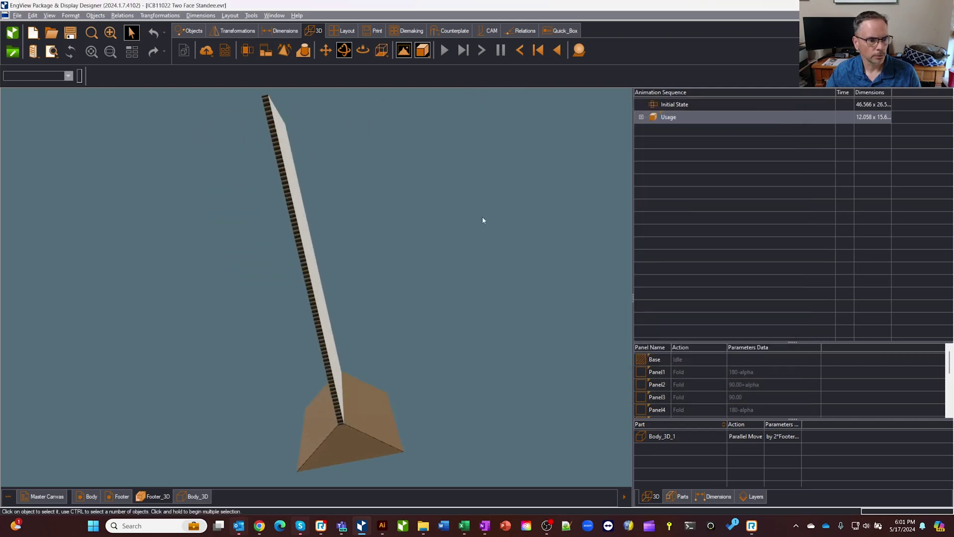
Set the Body drawing's LBody parameter to 30 and its HBody parameter to 60
click(91, 496)
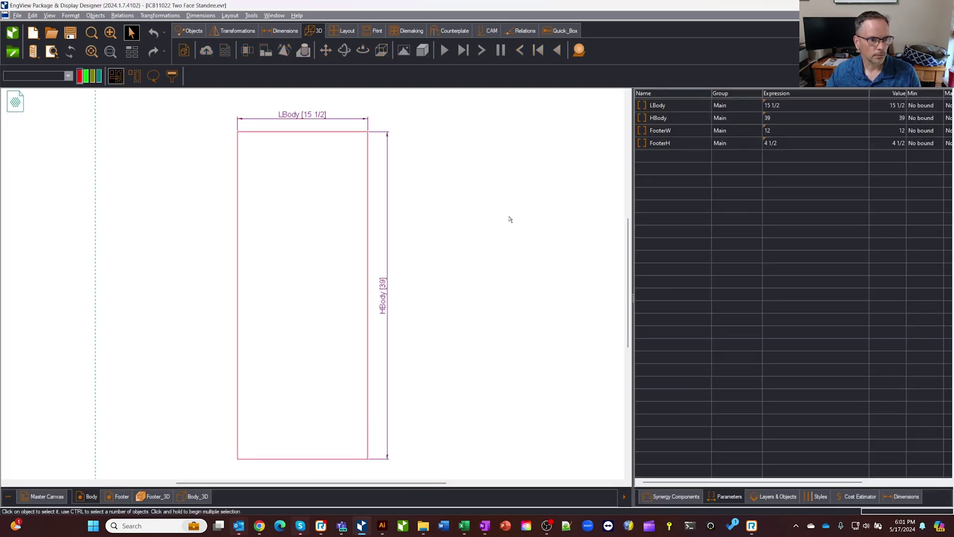
click(684, 105)
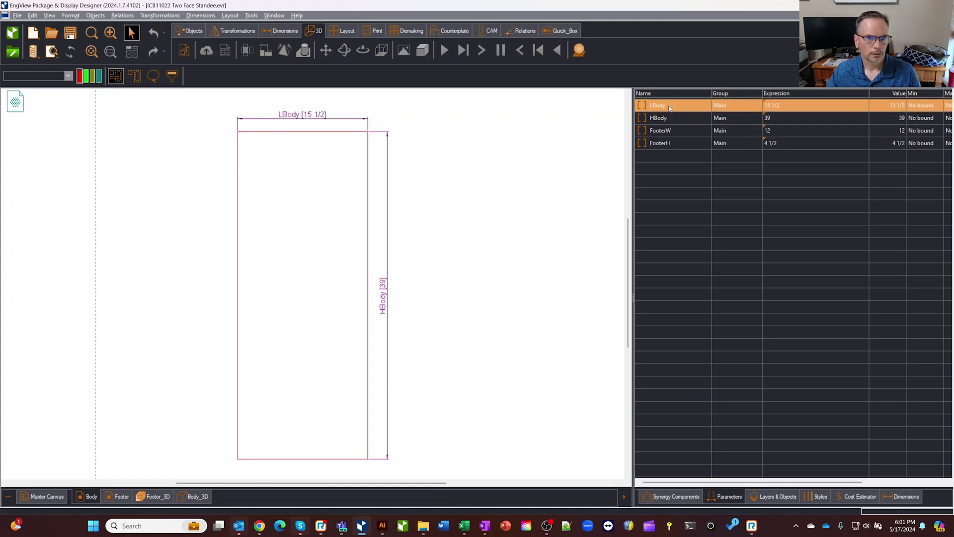
click(792, 105)
text(30)
key(Return)
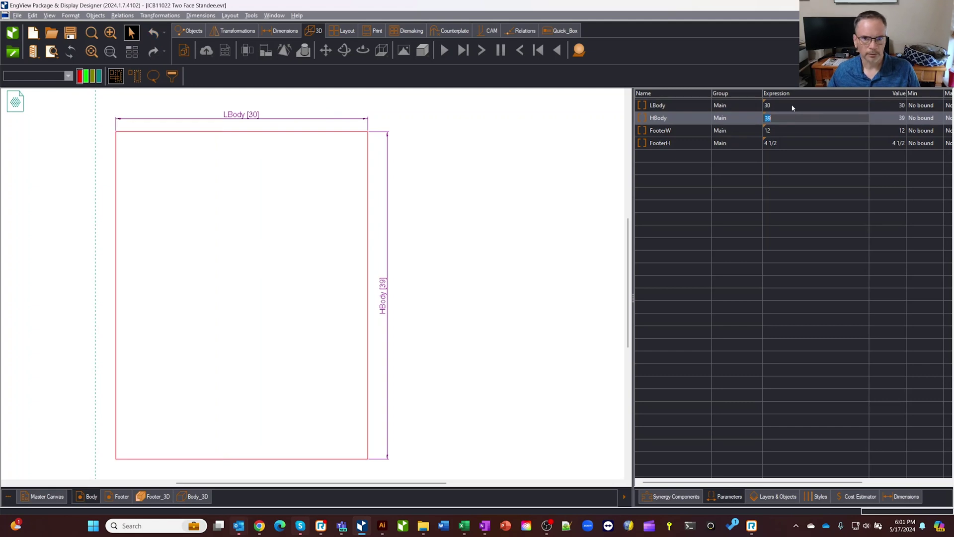
text(60)
key(Return)
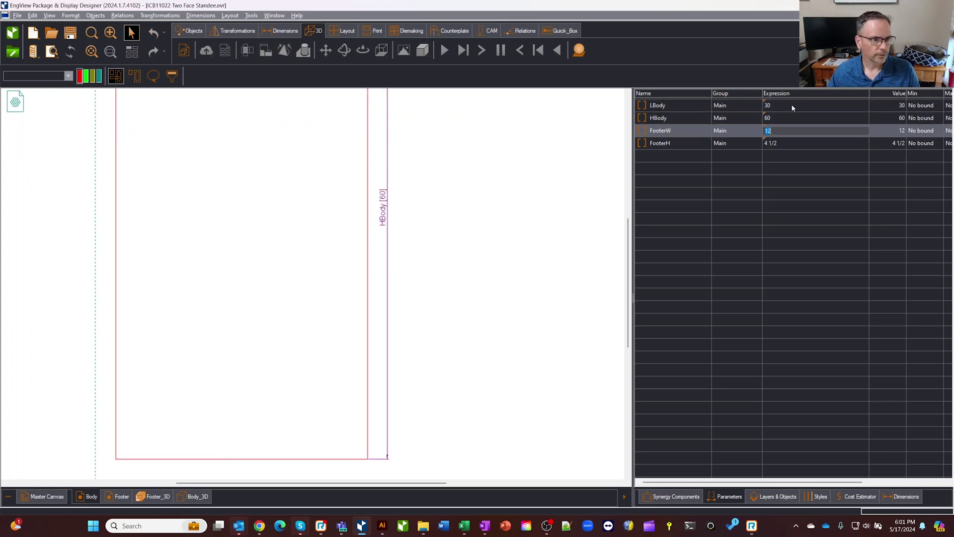
Refresh the Footer_3D drawing to apply the new body size and inspect the whole standee from the side
click(153, 496)
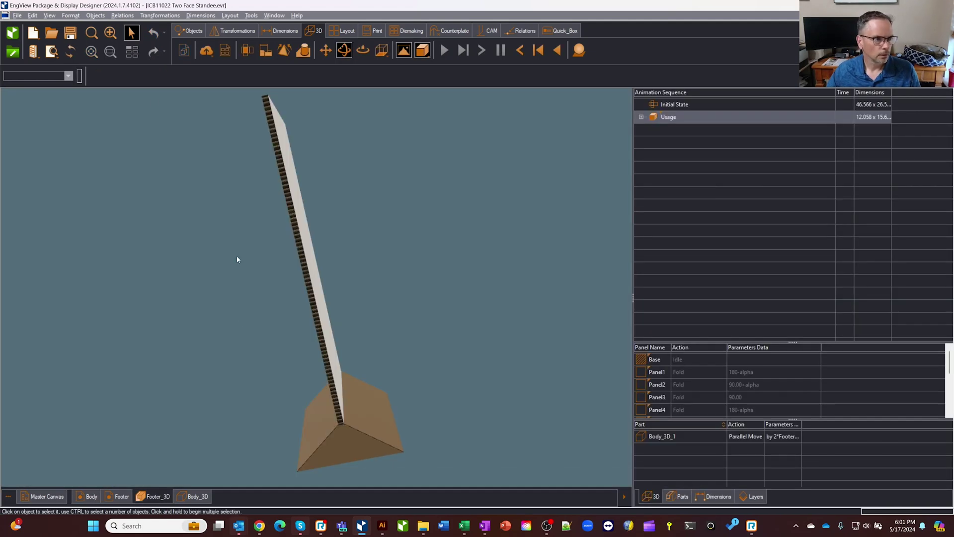
click(69, 51)
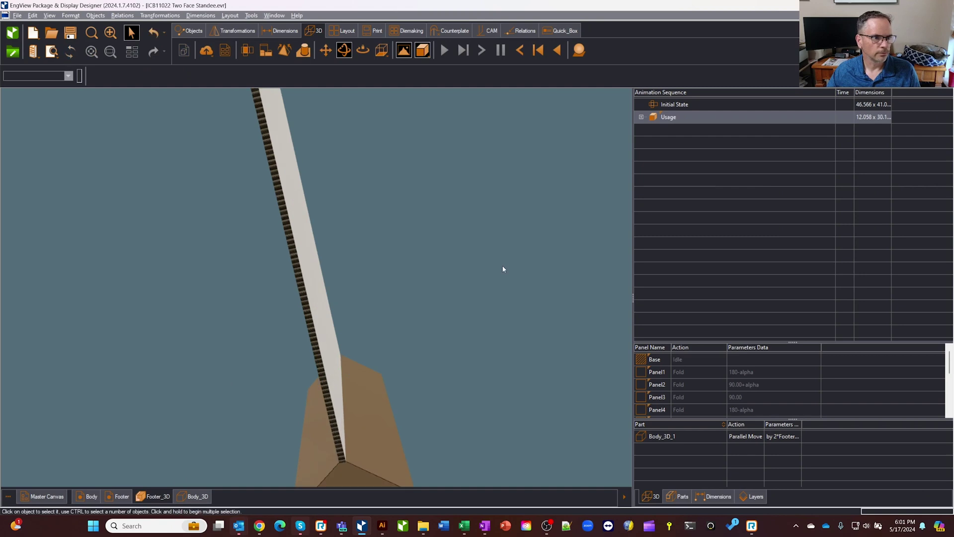
click(110, 32)
drag(378, 279, 283, 288)
drag(313, 234, 381, 422)
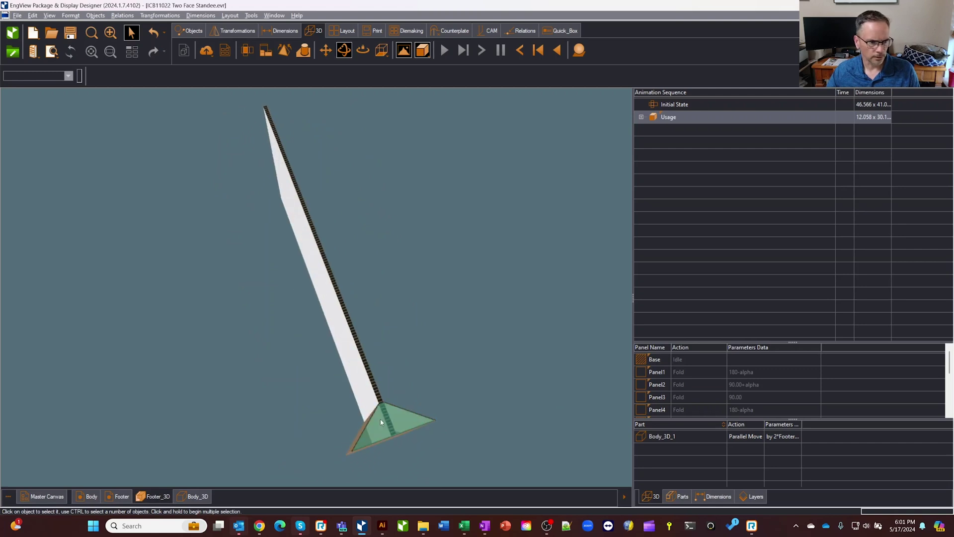
Set the FooterW parameter to 18 in the Footer drawing
click(119, 496)
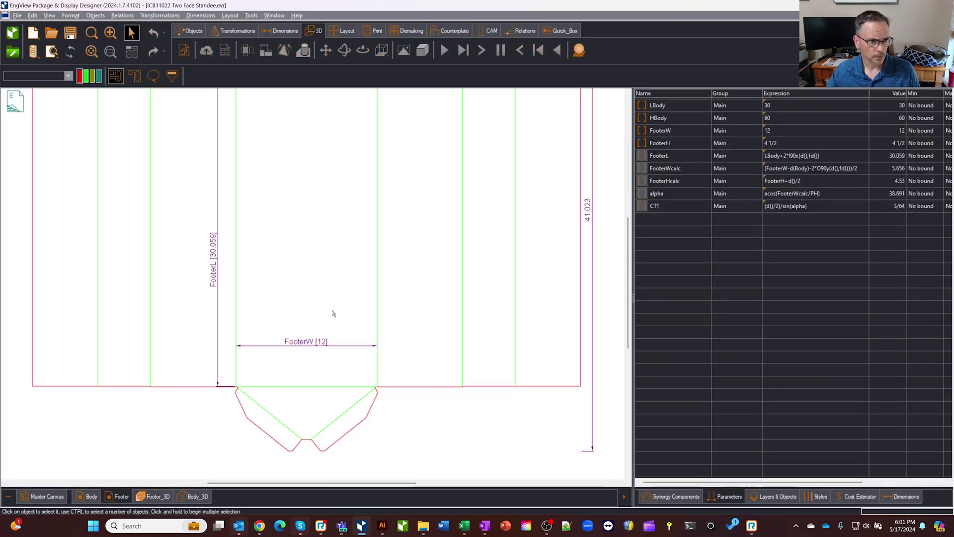
click(110, 33)
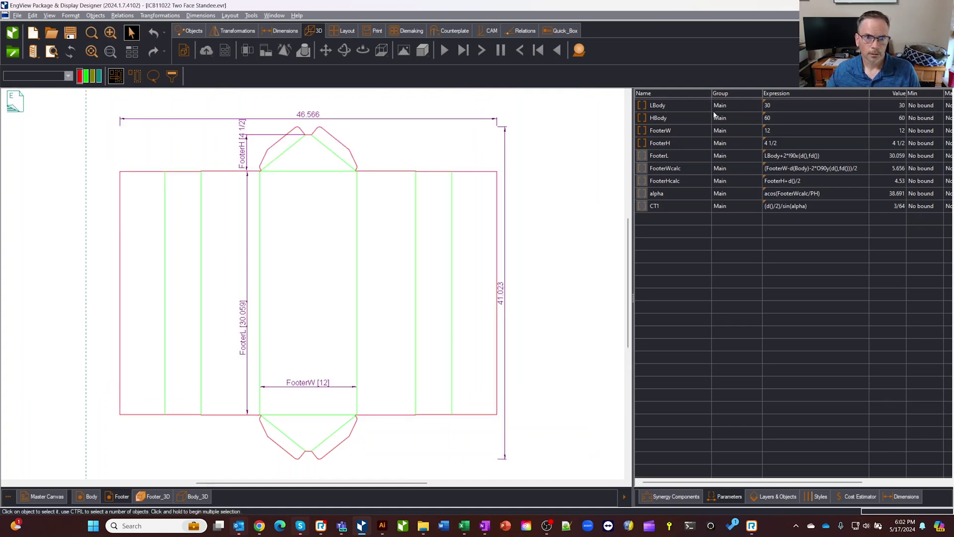
click(783, 130)
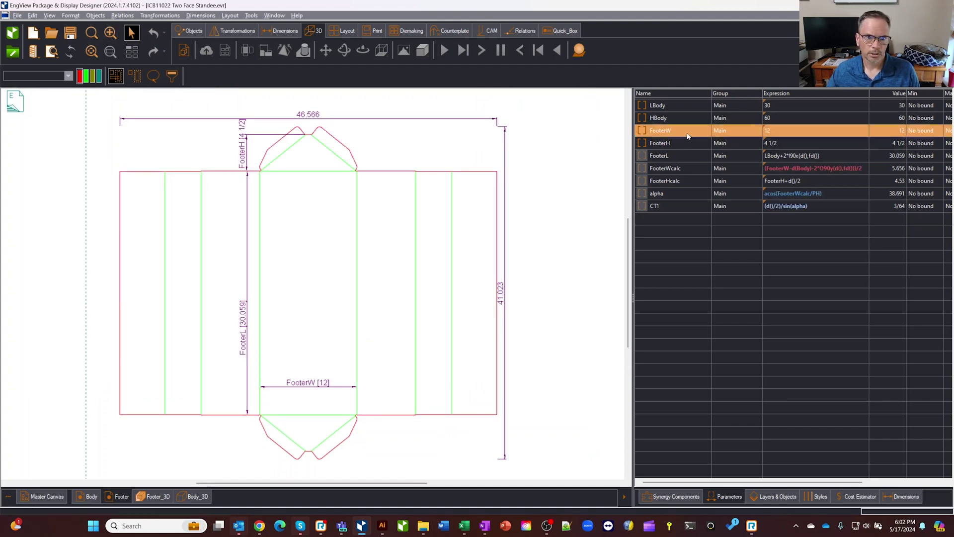
click(779, 131)
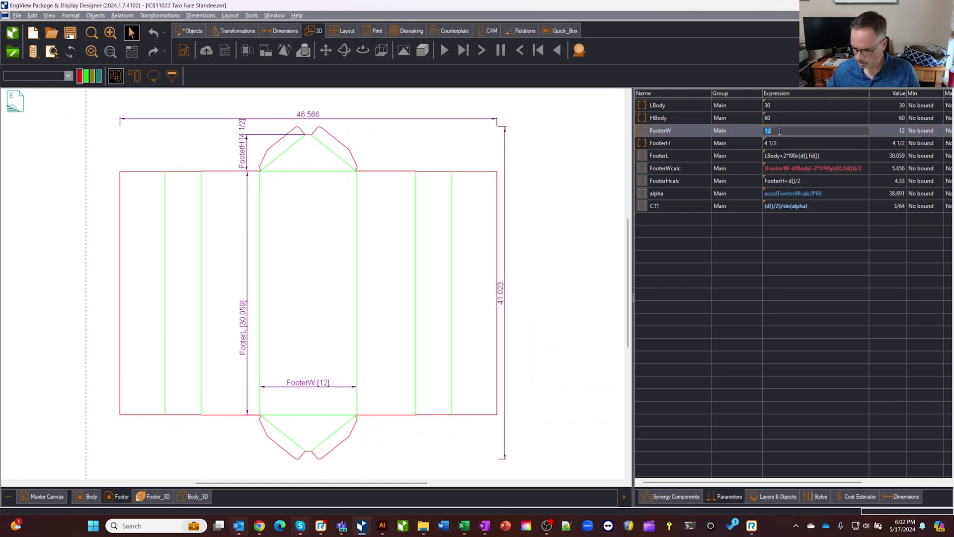
text(18)
key(Return)
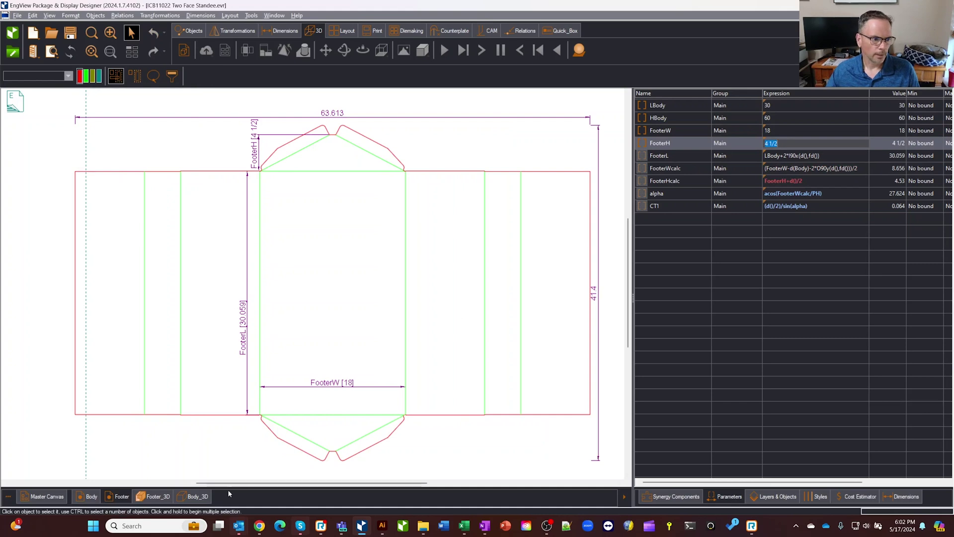
Refresh the Footer_3D drawing to apply the new footer width and inspect the base from several angles
click(154, 496)
click(70, 51)
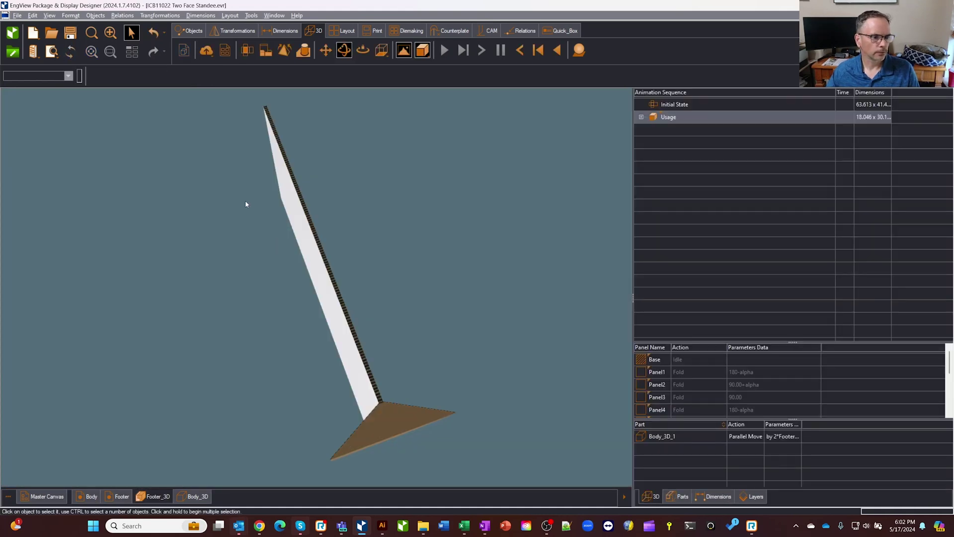
middle_drag(360, 340, 332, 349)
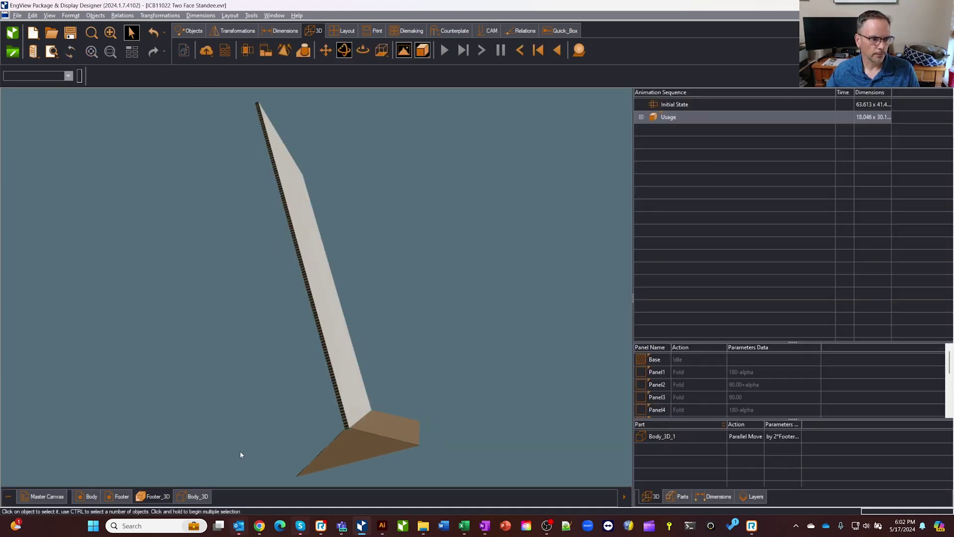
Set the FooterH parameter to 6 in the Footer drawing
click(112, 496)
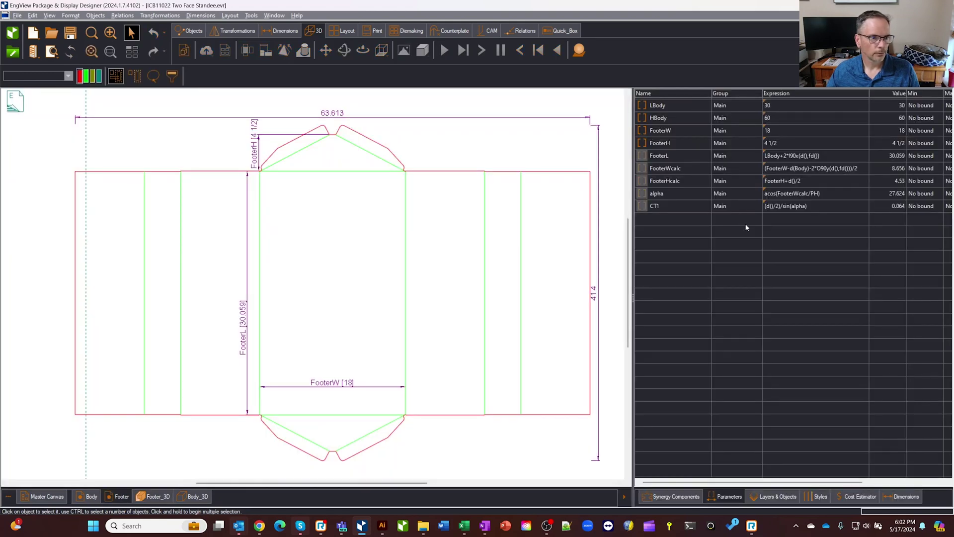
double_click(789, 144)
key(ctrl+v)
key(Return)
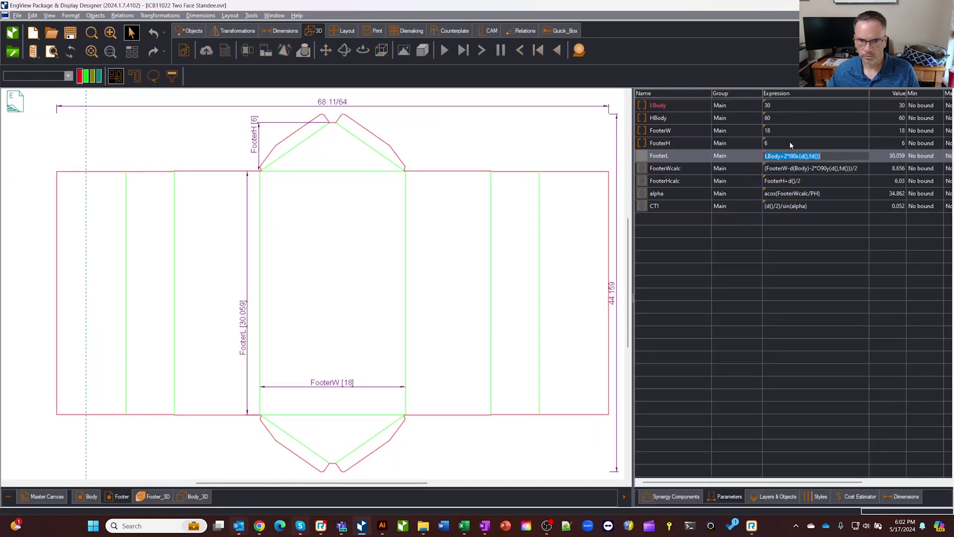
Refresh the Footer_3D drawing with the new footer height and inspect the standee from its narrow end
click(152, 495)
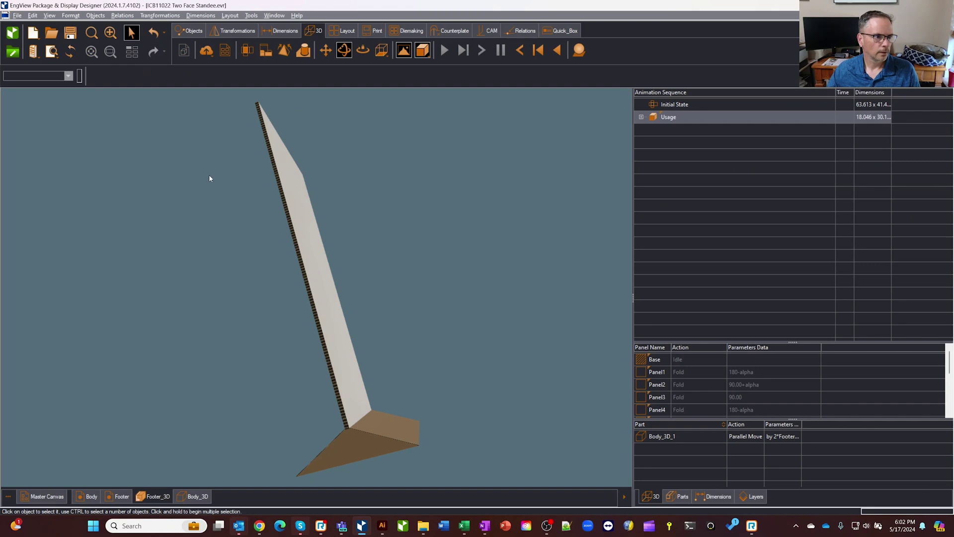
click(77, 52)
drag(359, 204, 377, 244)
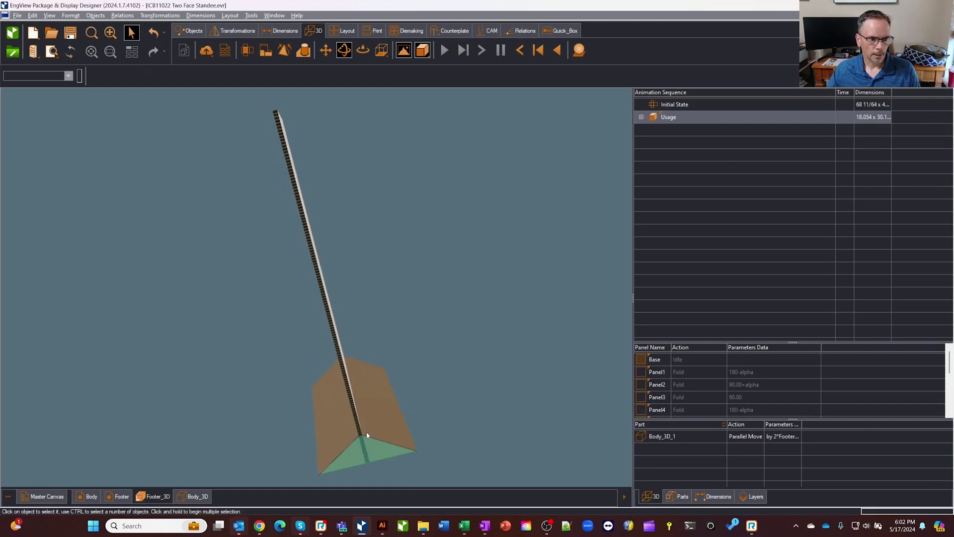
mouse_move(365, 432)
mouse_down()
mouse_move(376, 374)
mouse_move(220, 424)
mouse_up()
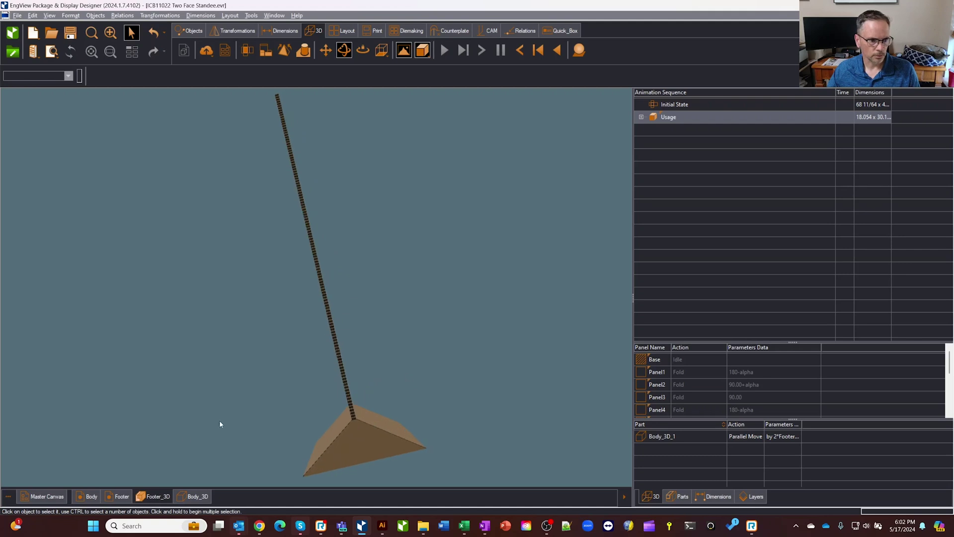
Set the Body drawing's ICB Board White 16 material to a calculated thickness of 2 in and view it in Footer_3D
click(91, 497)
right_click(94, 497)
click(115, 490)
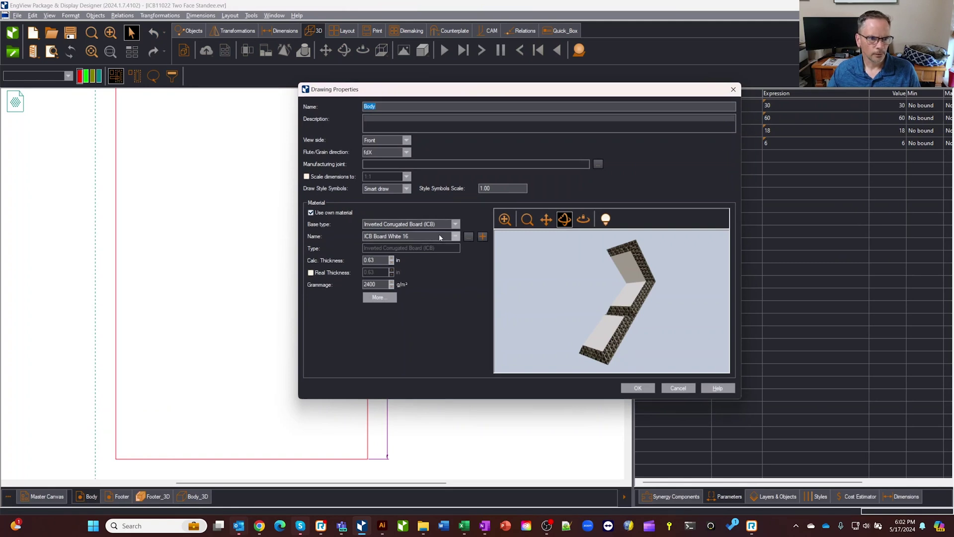
click(454, 237)
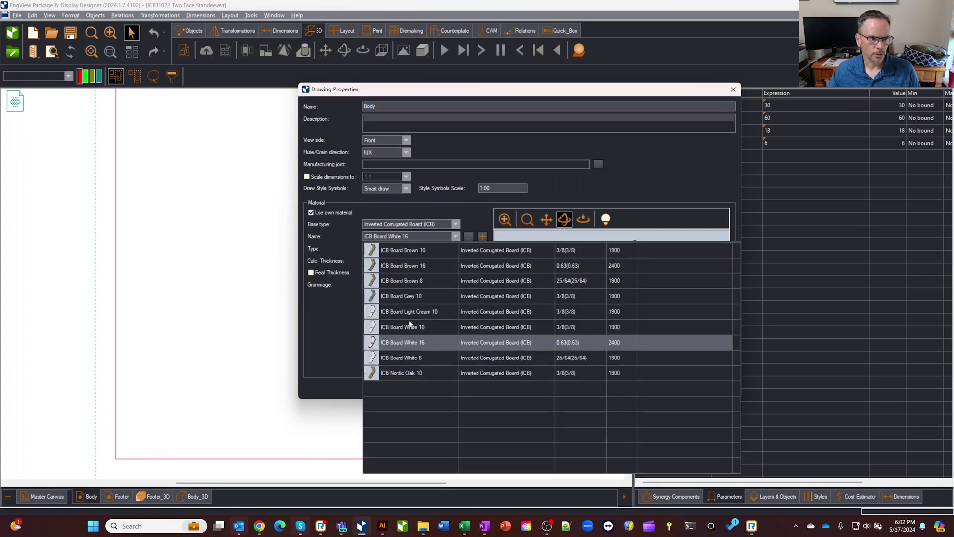
click(434, 343)
click(387, 259)
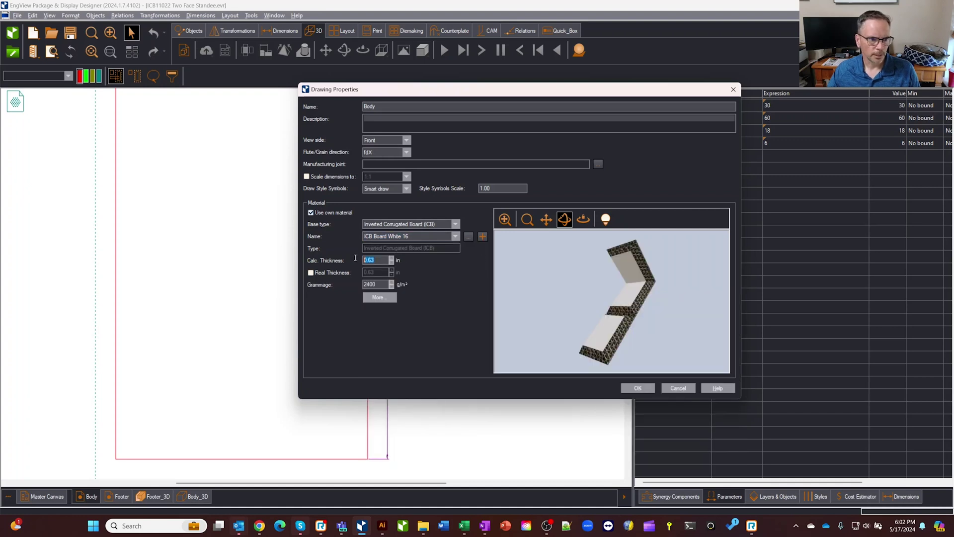
text(2)
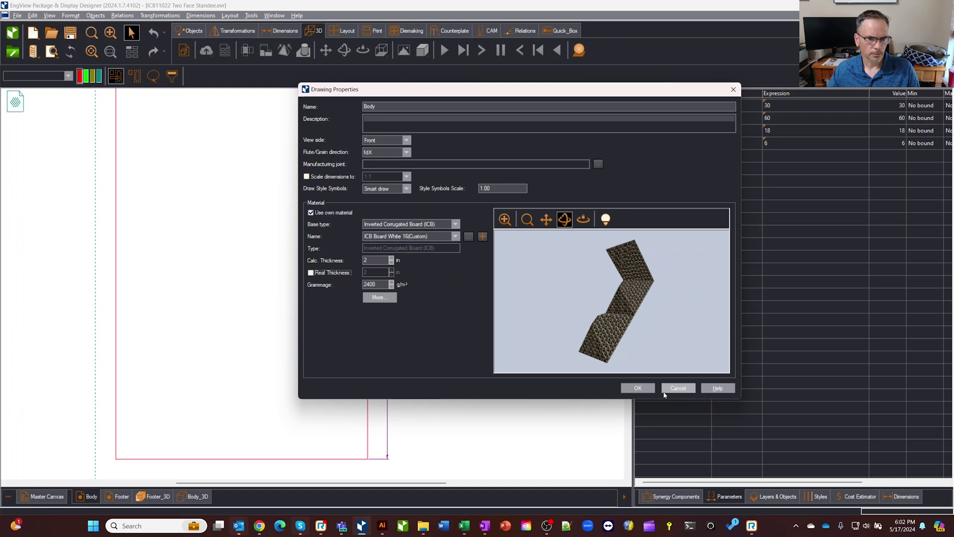
click(637, 387)
click(147, 493)
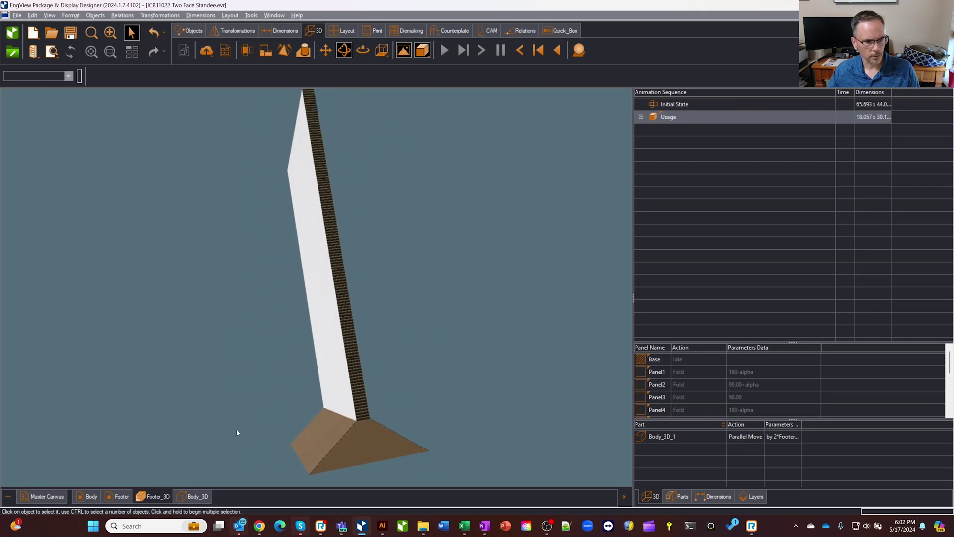
Set the calculated thickness of the Body drawing's own material to .5 in
click(98, 495)
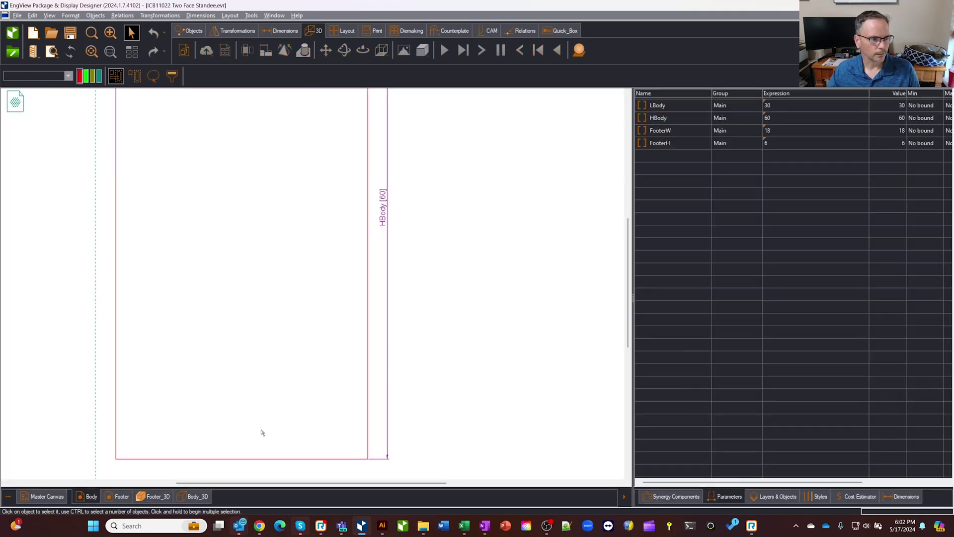
click(112, 34)
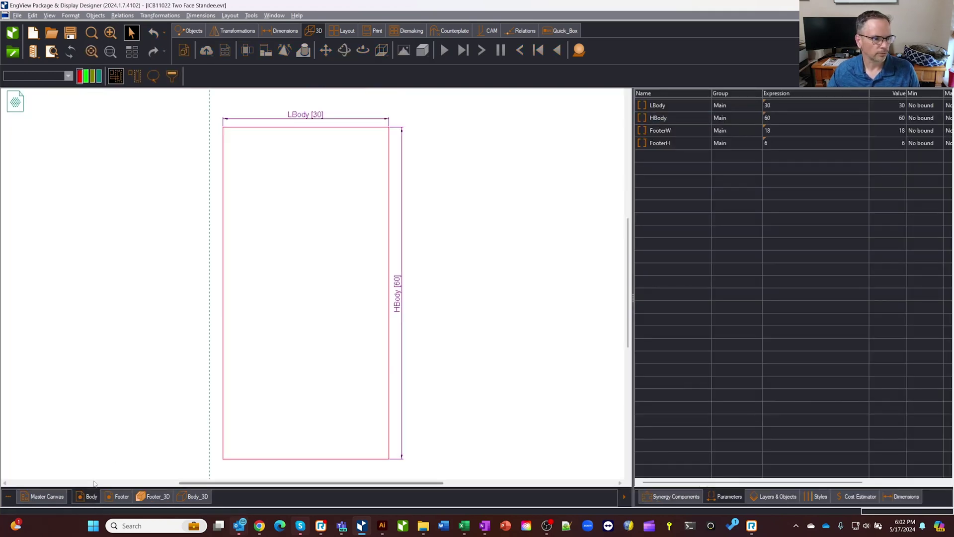
right_click(85, 495)
click(107, 486)
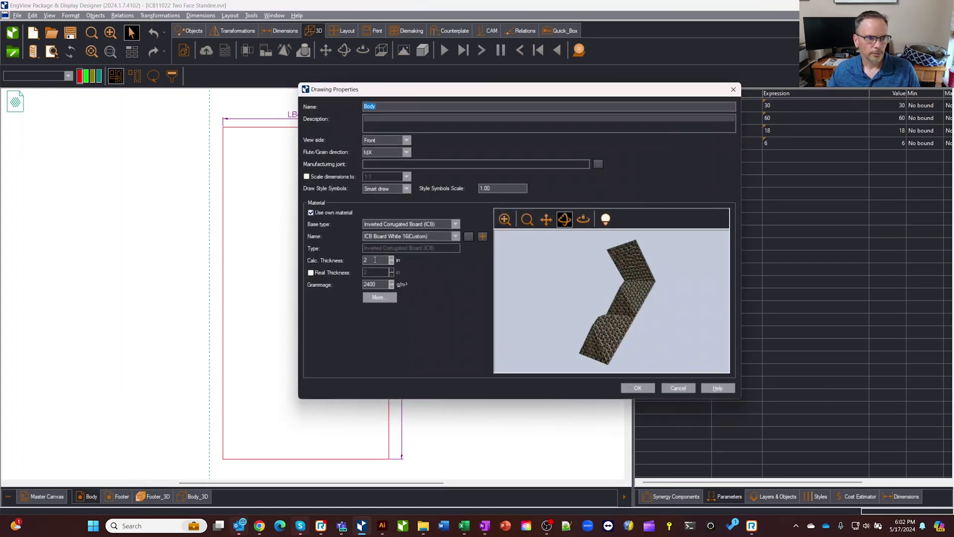
click(365, 260)
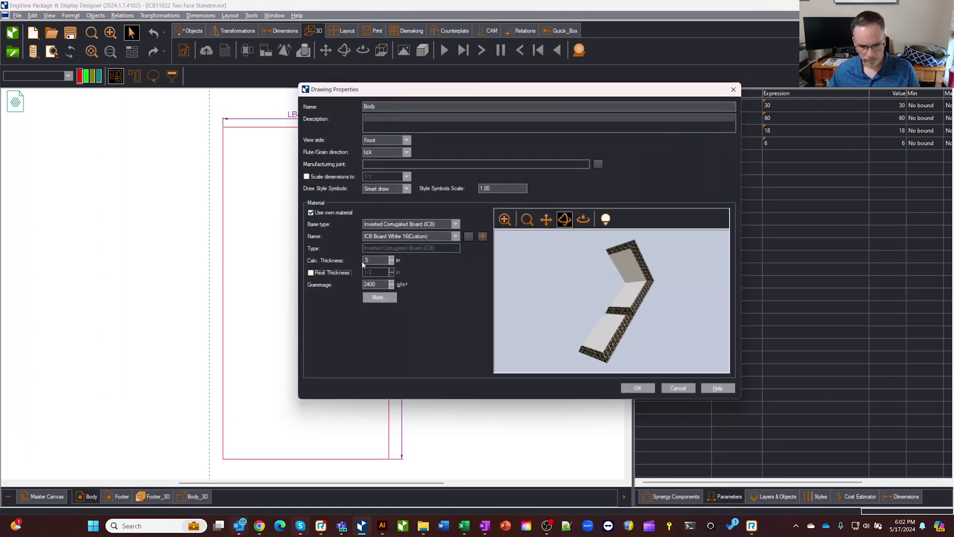
text(5)
click(638, 388)
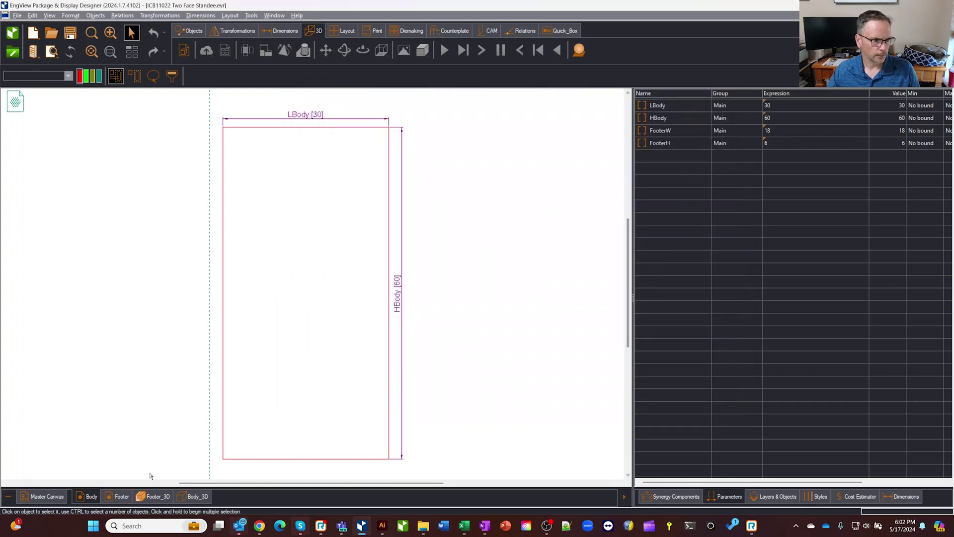
Review the Footer drawing's own material settings and the available corrugated boards, keeping E Flute Brown
click(120, 496)
right_click(119, 495)
click(139, 486)
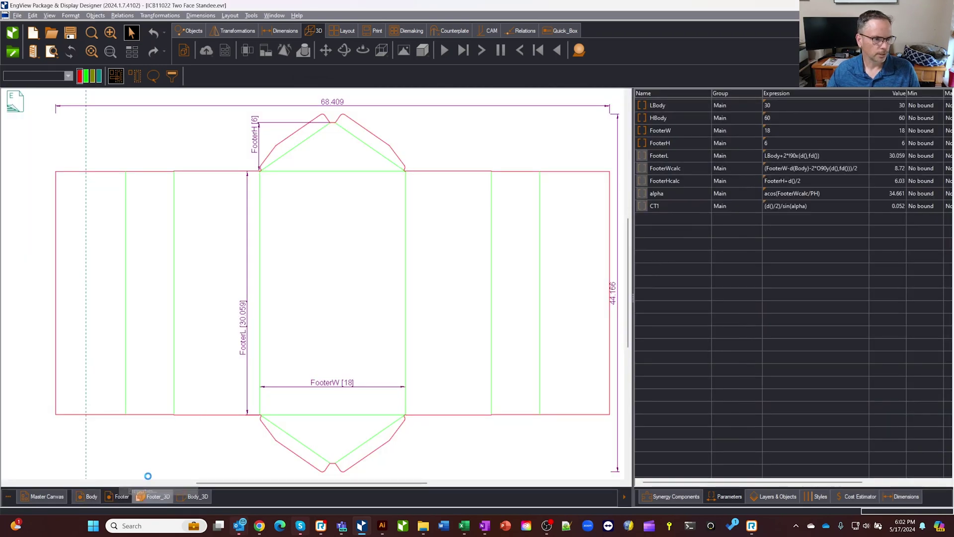
click(332, 213)
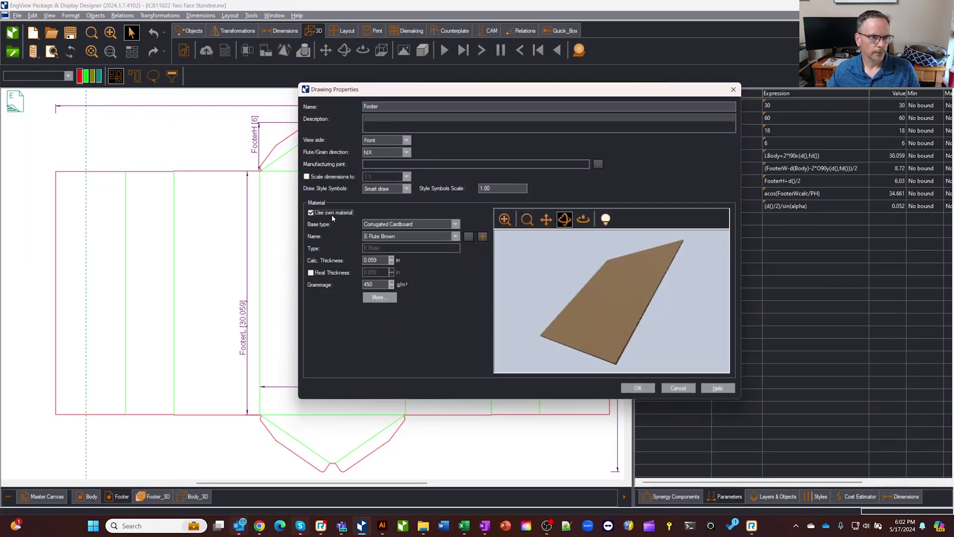
click(404, 235)
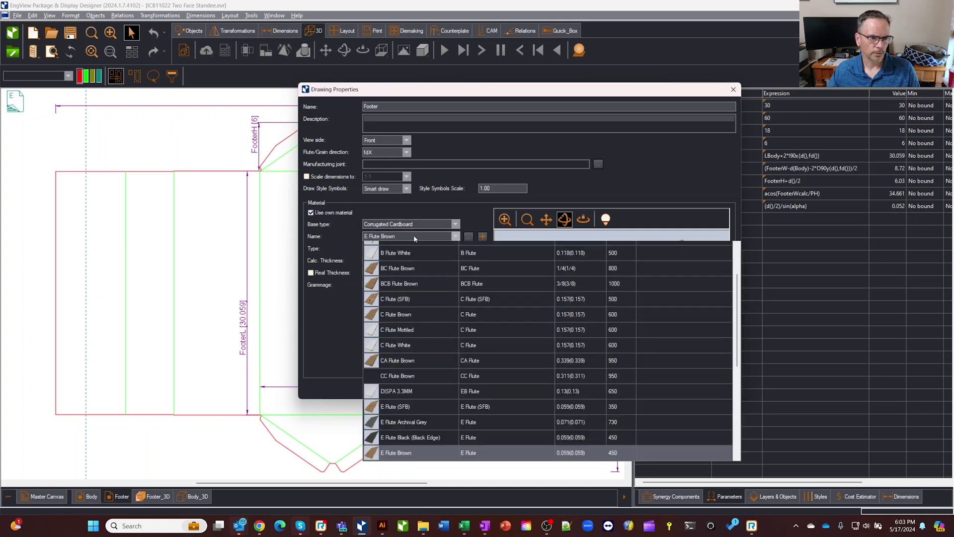
click(425, 239)
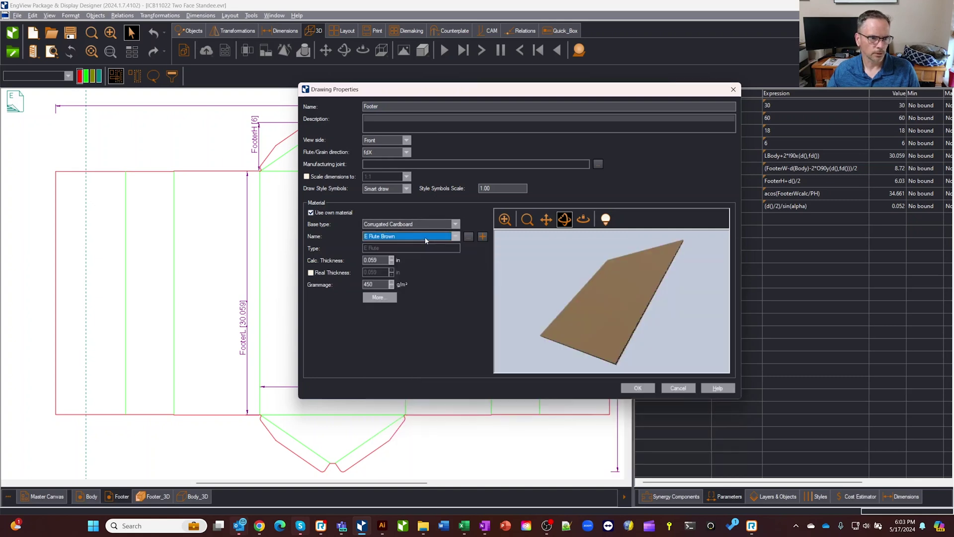
click(634, 388)
Inspect the assembled standee in Footer_3D from the front and the side
click(151, 495)
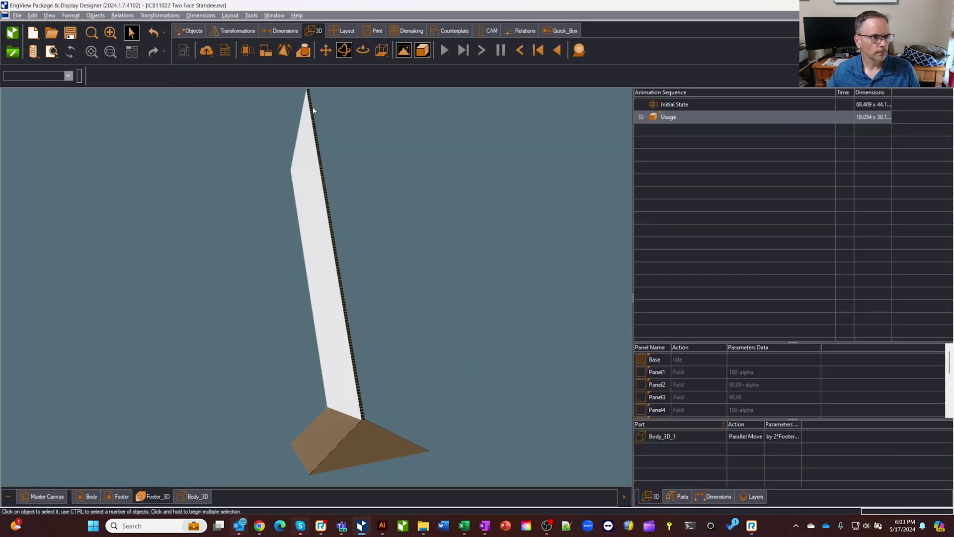
drag(251, 257, 166, 276)
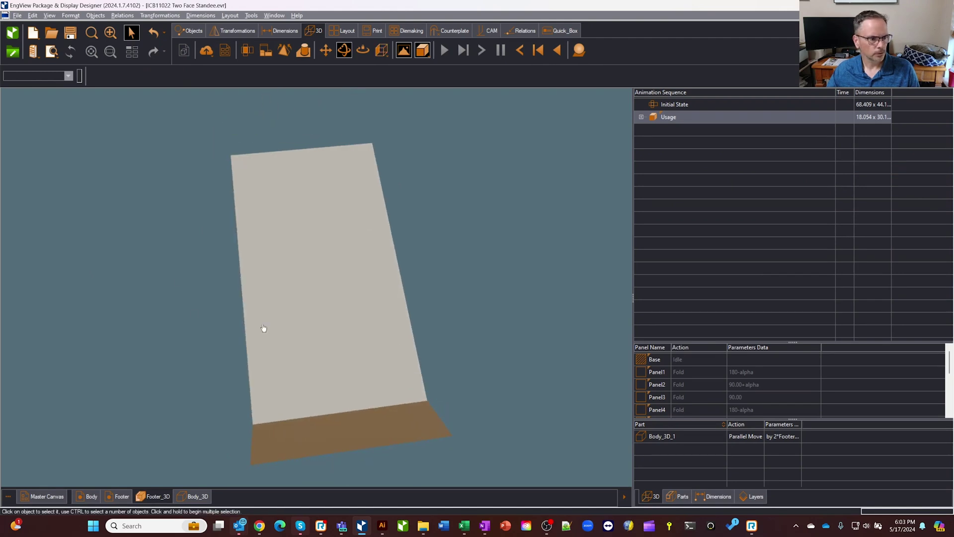
drag(264, 327, 501, 273)
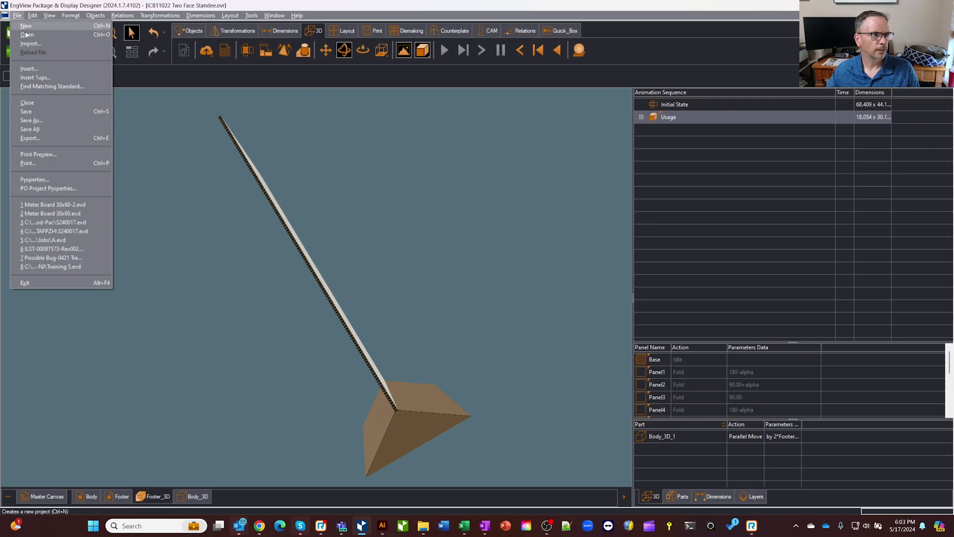
Save the project as an EngView file named Meter Board 30x60-3.evd in the Signs folder and close it
click(44, 121)
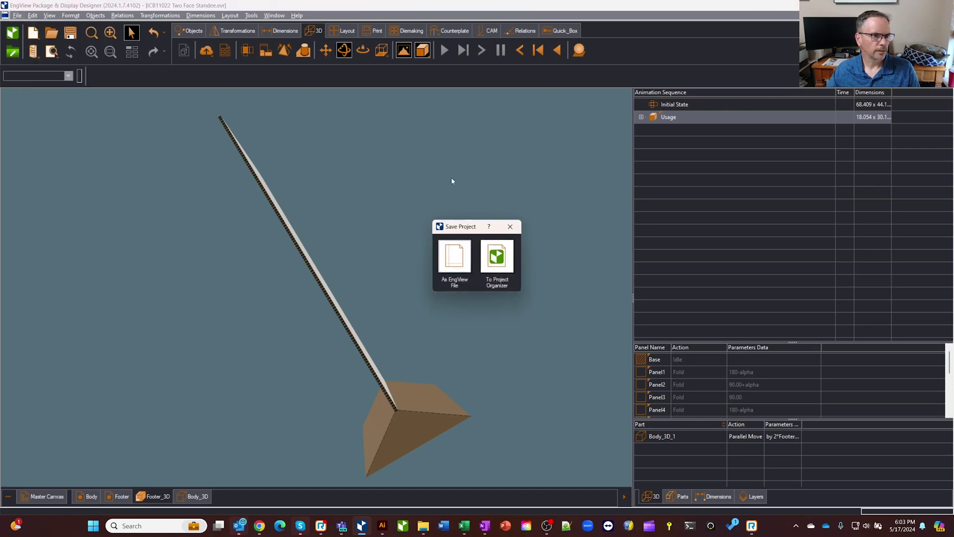
click(462, 270)
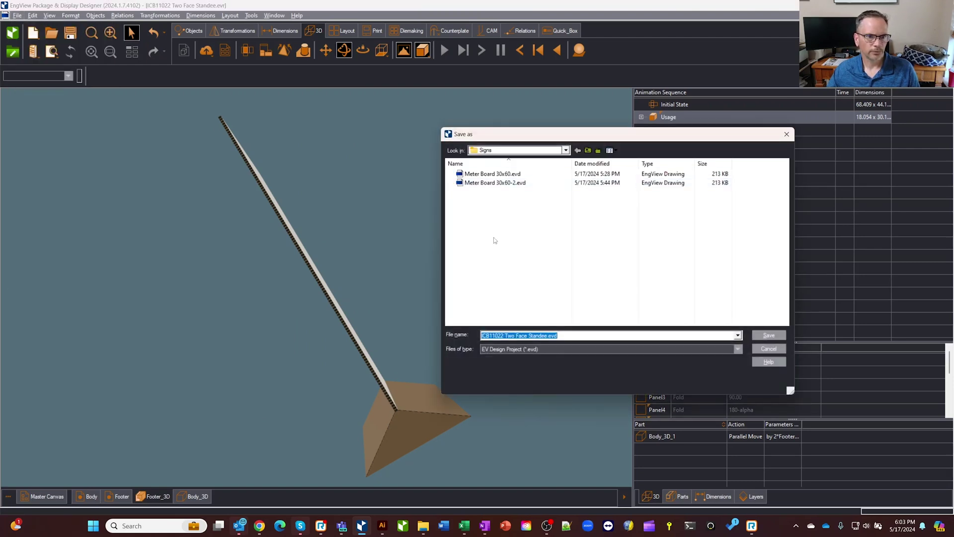
click(487, 183)
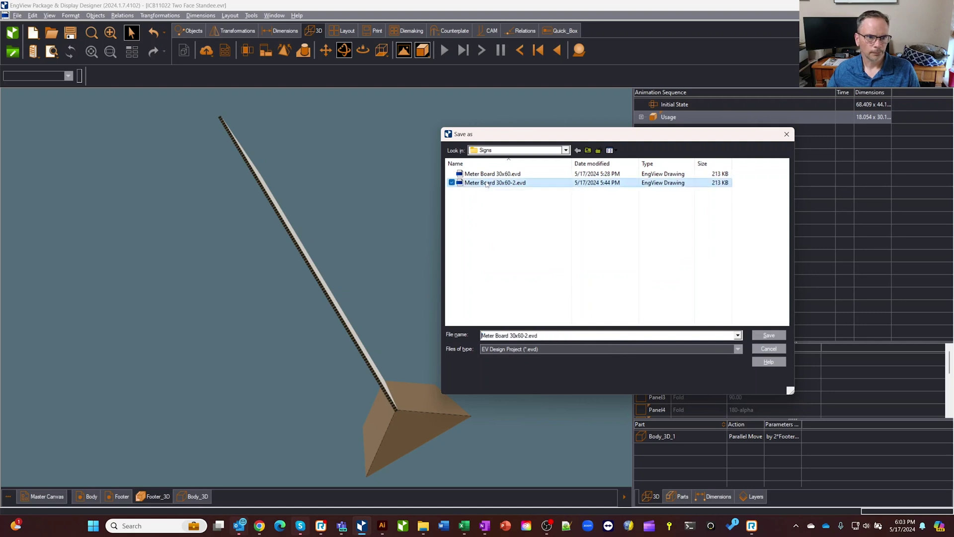
click(525, 335)
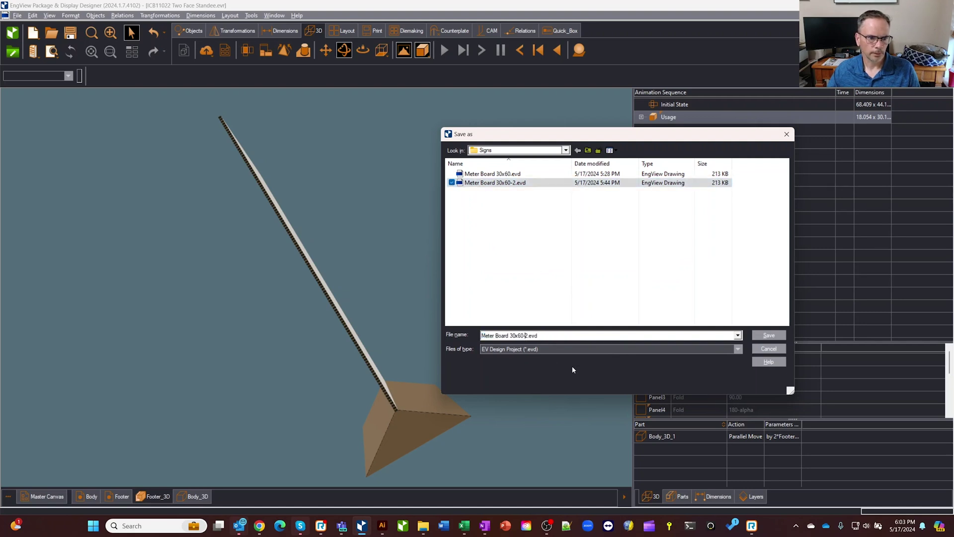
key(BackSpace)
text(3)
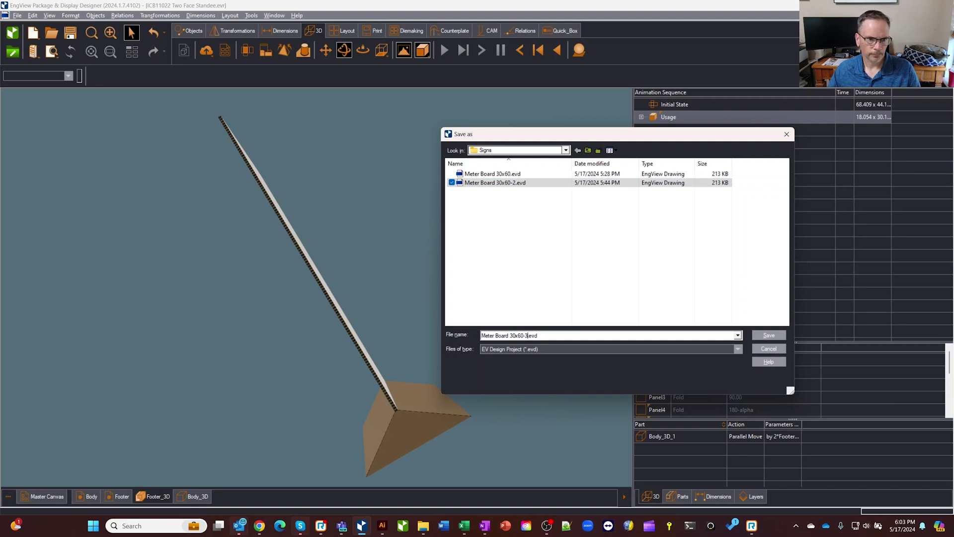
key(Return)
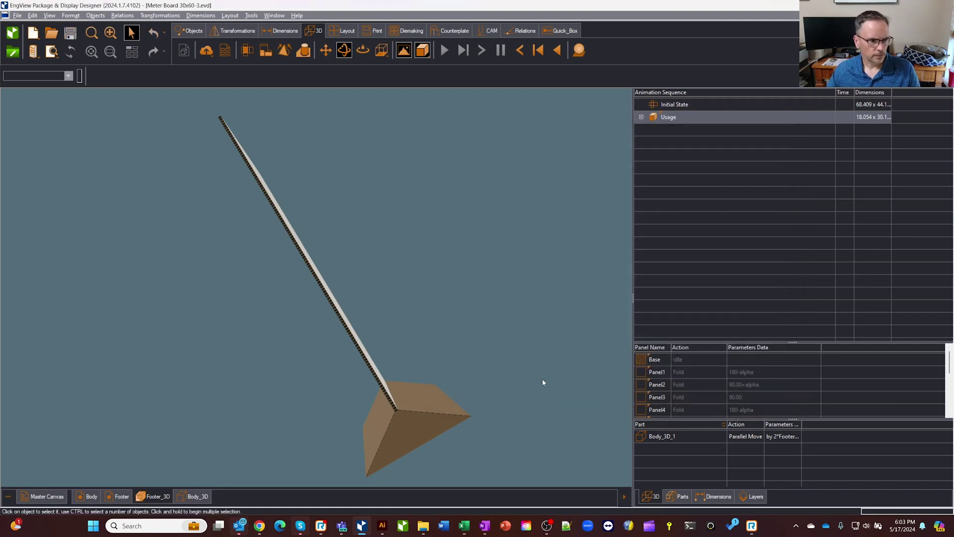
click(946, 15)
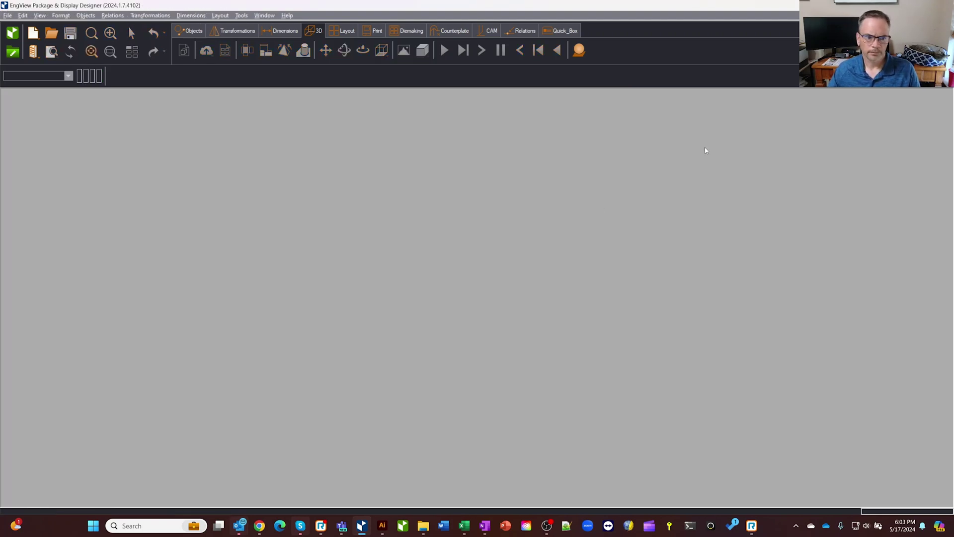
Switch to Adobe Illustrator, open Meter Board 30x60-3.evd from the Signs folder and turn the 3D preview to face the front
click(382, 525)
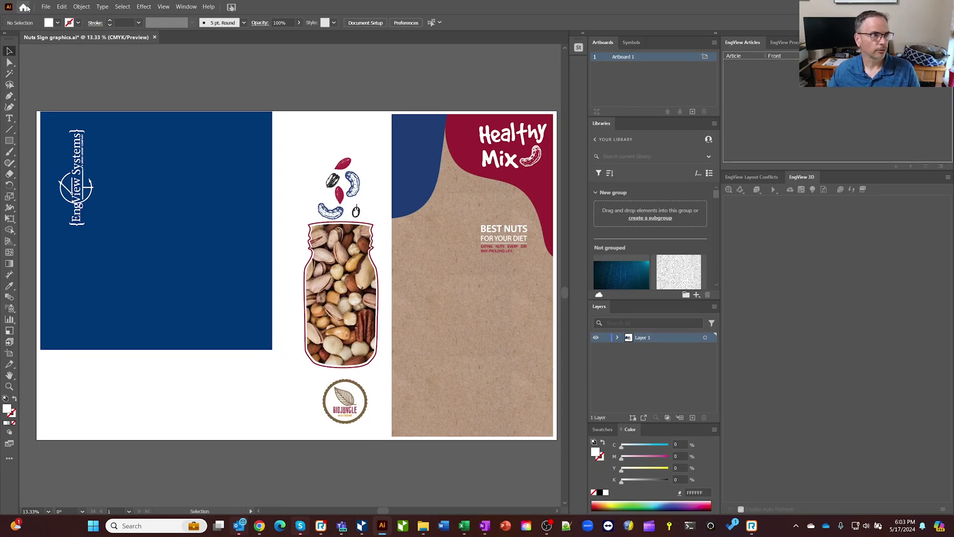
click(46, 7)
click(64, 37)
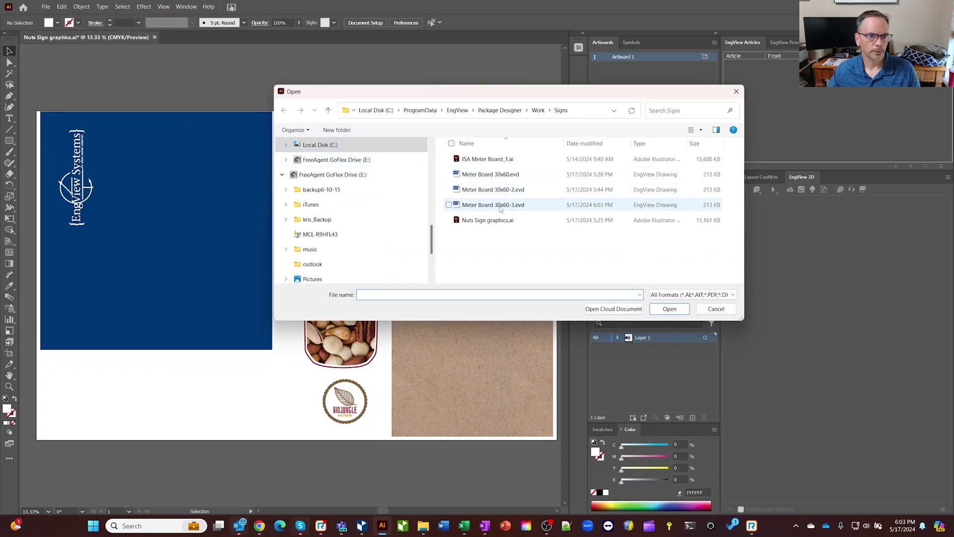
click(476, 206)
click(675, 309)
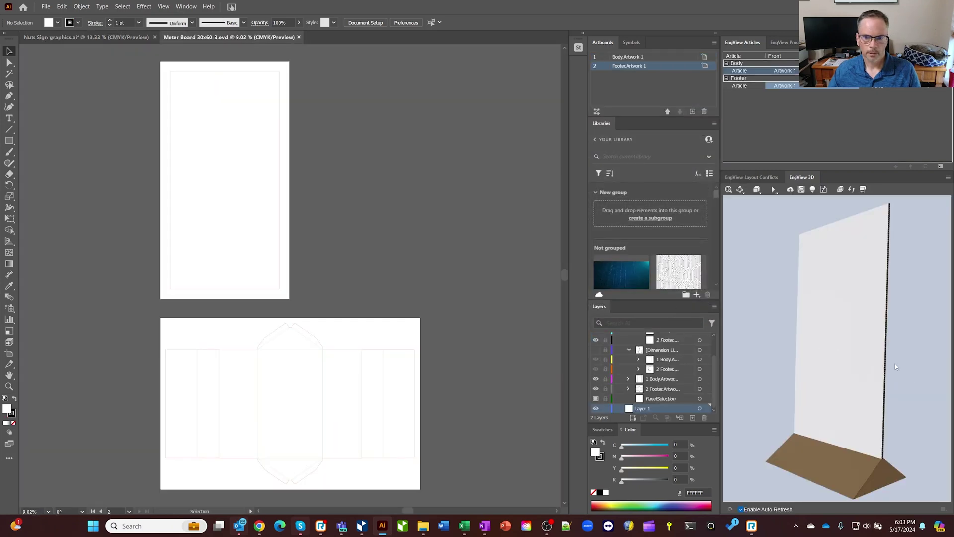
drag(895, 364, 792, 380)
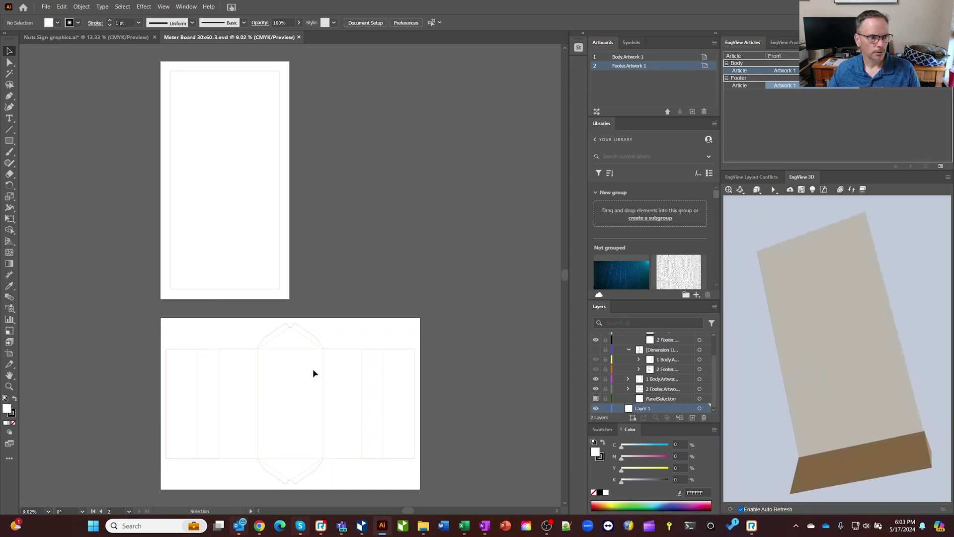
Copy all the artwork from Nuts Sign graphics.ai
drag(792, 414, 848, 382)
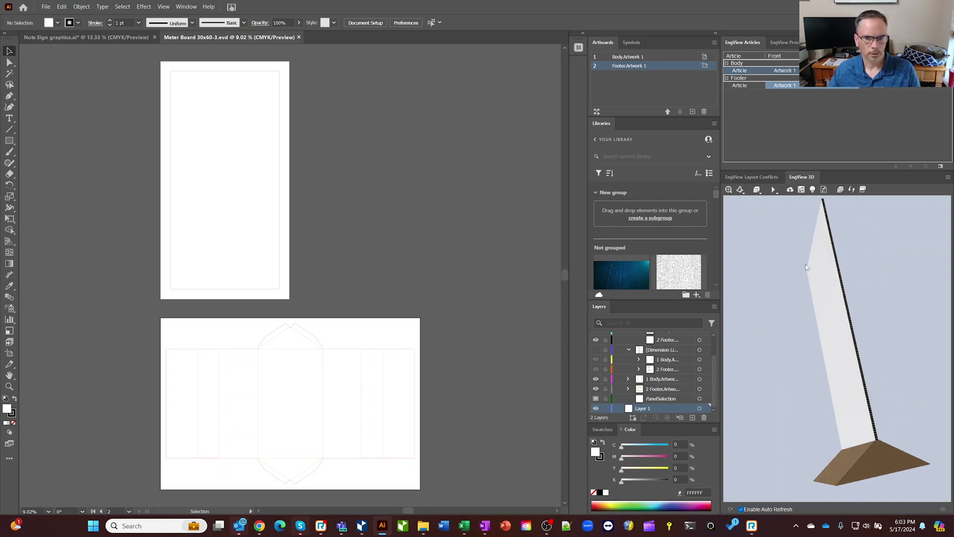
drag(806, 267, 728, 264)
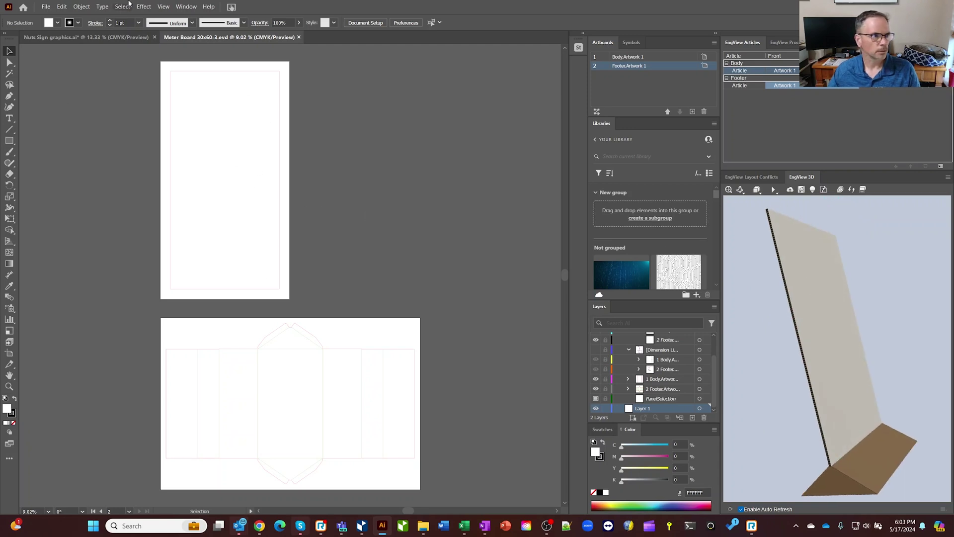
click(130, 40)
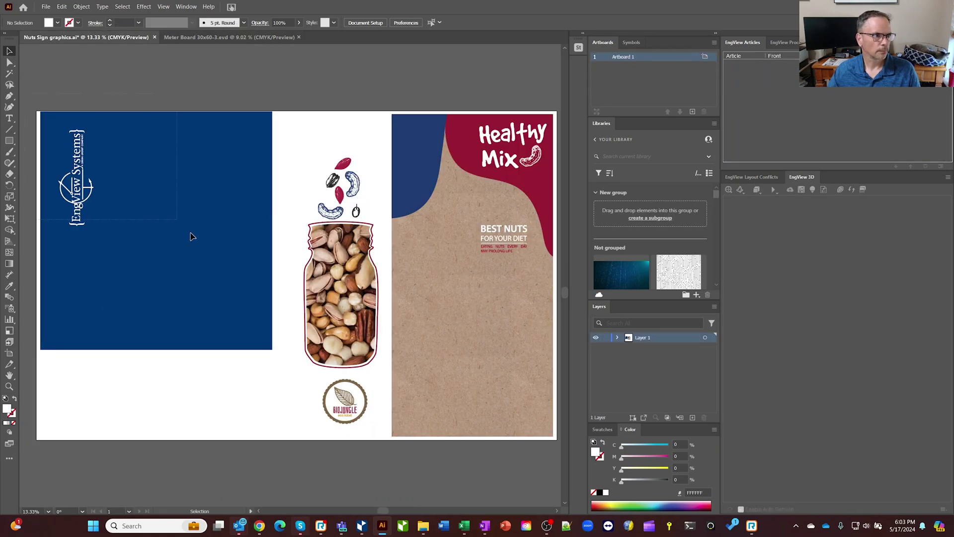
key(ctrl+a)
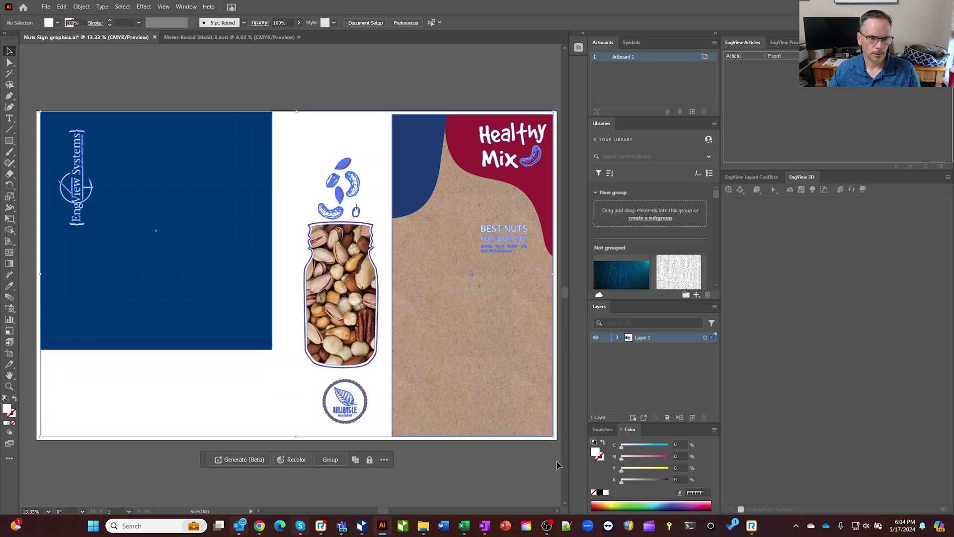
right_click(444, 355)
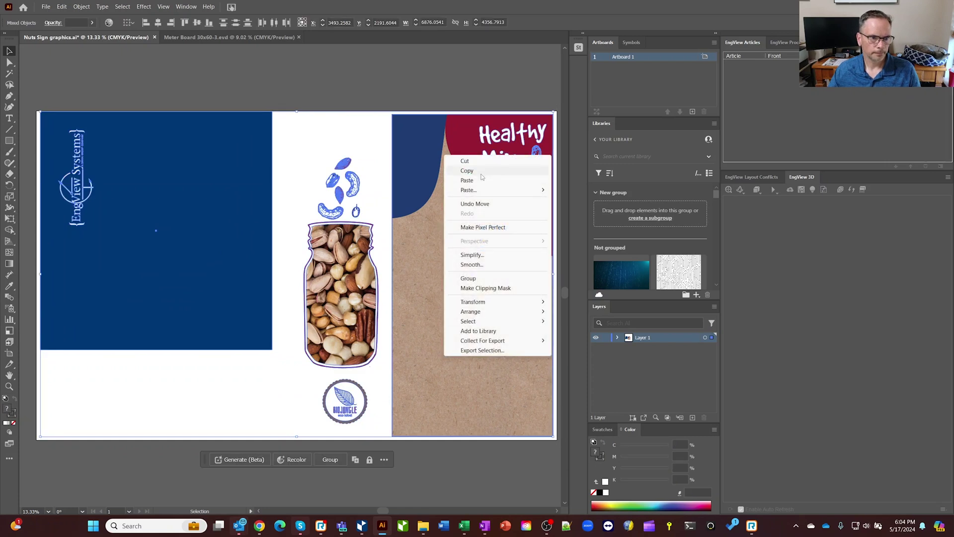
click(469, 170)
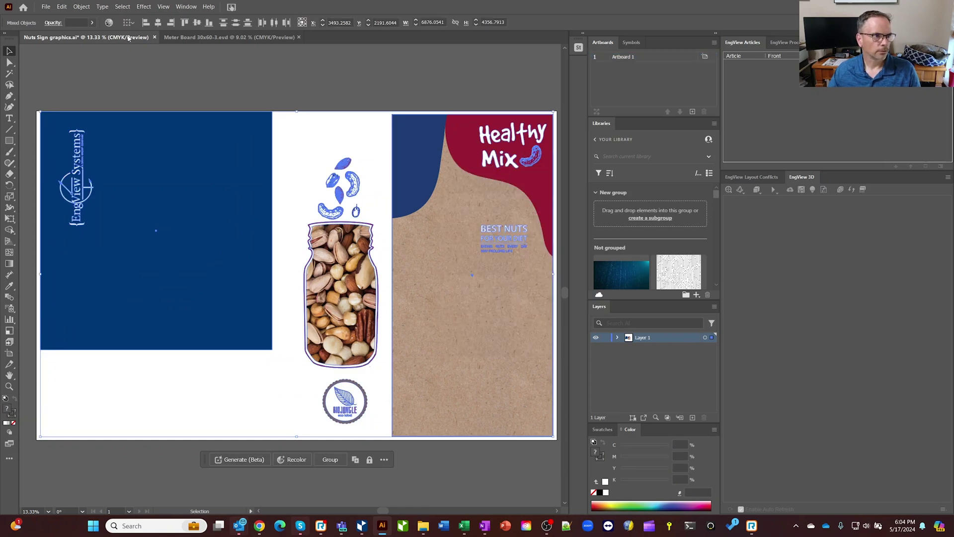
Paste the copied artwork into Meter Board 30x60-3.evd and move it all up level with the Body artboard
click(186, 37)
right_click(414, 133)
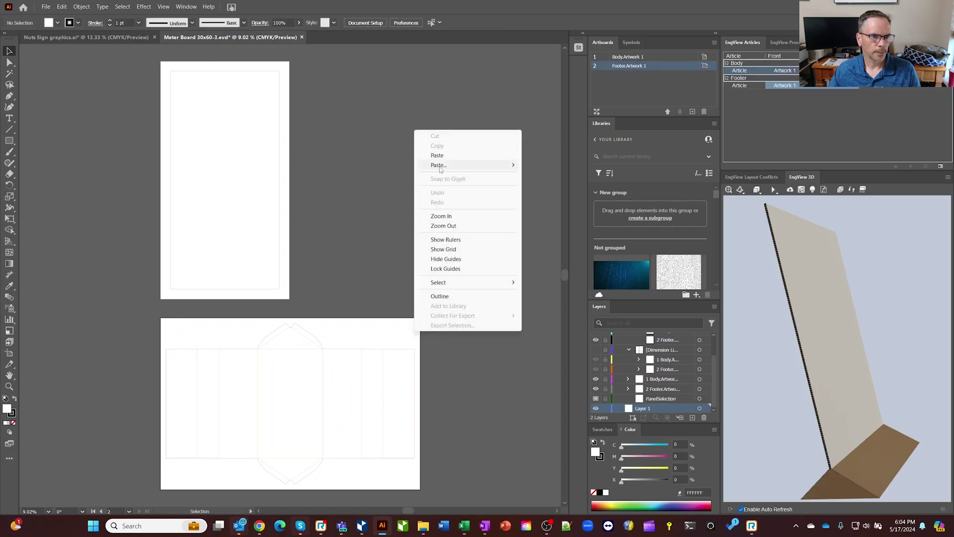
mouse_move(437, 156)
click(552, 183)
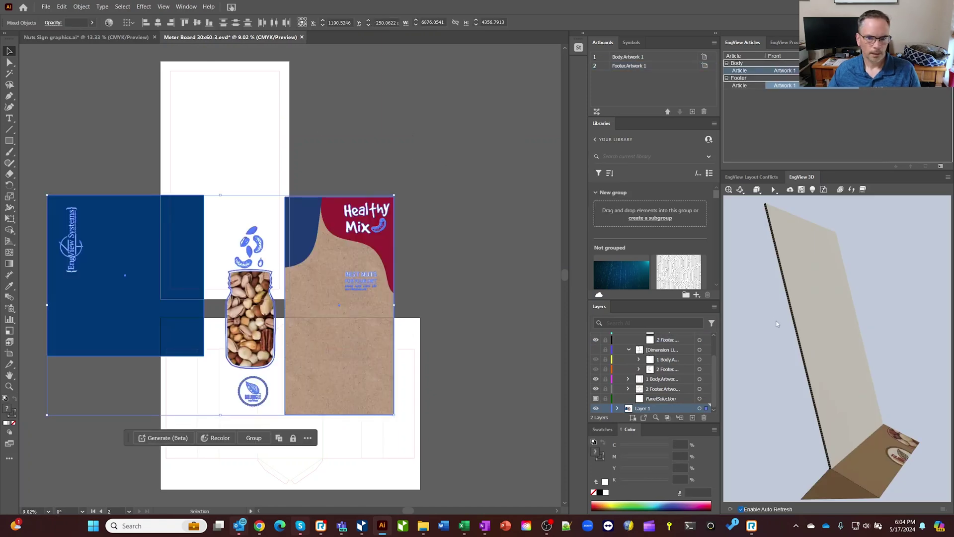
drag(814, 323, 899, 311)
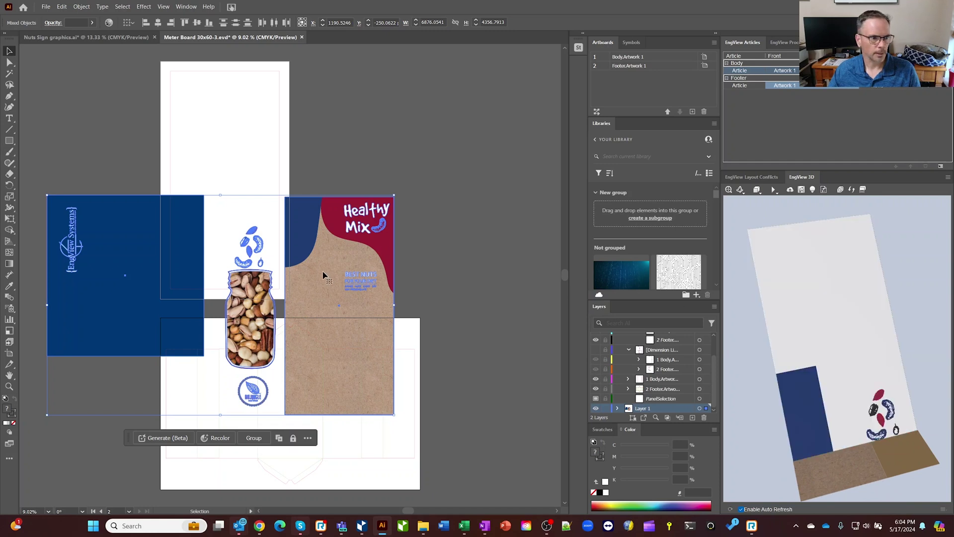
drag(323, 275, 400, 146)
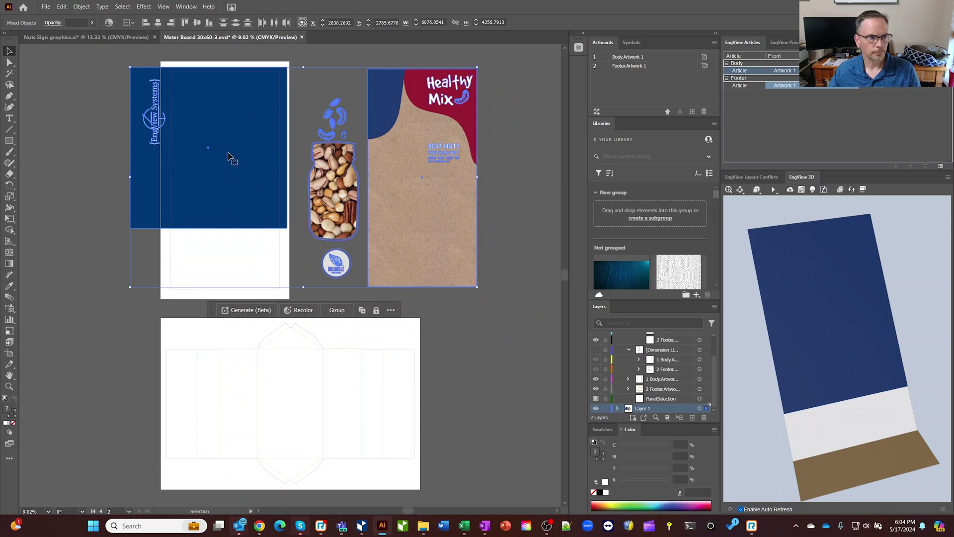
Move the blue background with the EngView Systems logo onto the Footer artboard so that it covers the middle panels
click(83, 120)
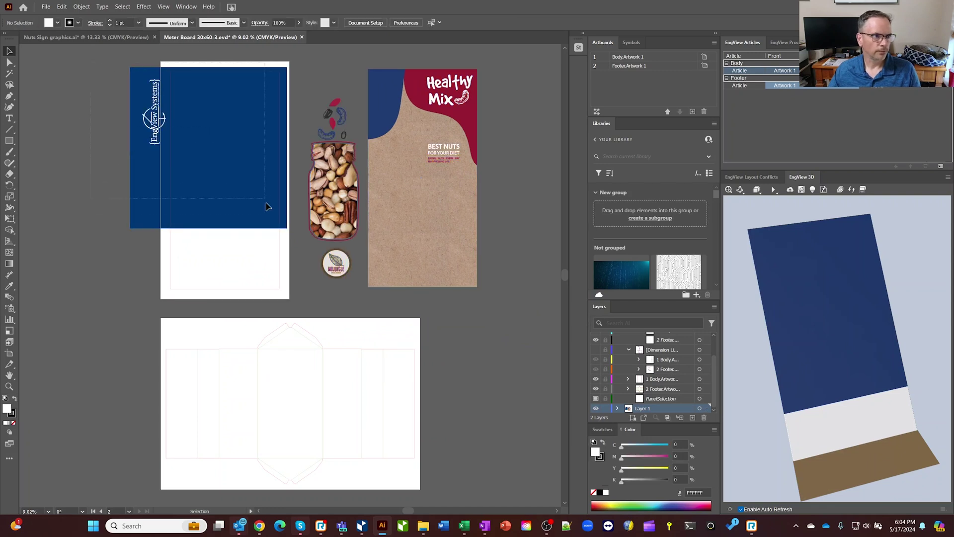
click(286, 230)
drag(226, 183, 301, 439)
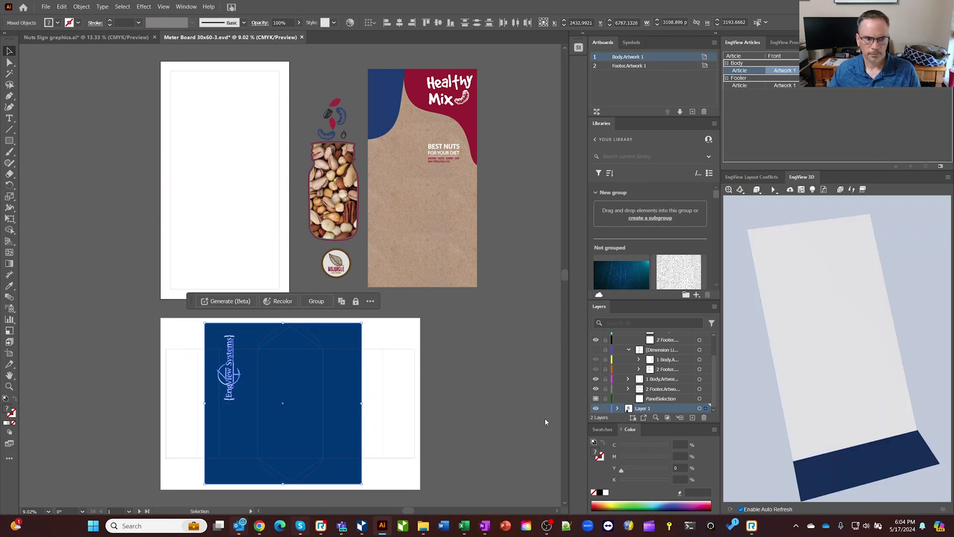
click(381, 476)
key(ctrl+0)
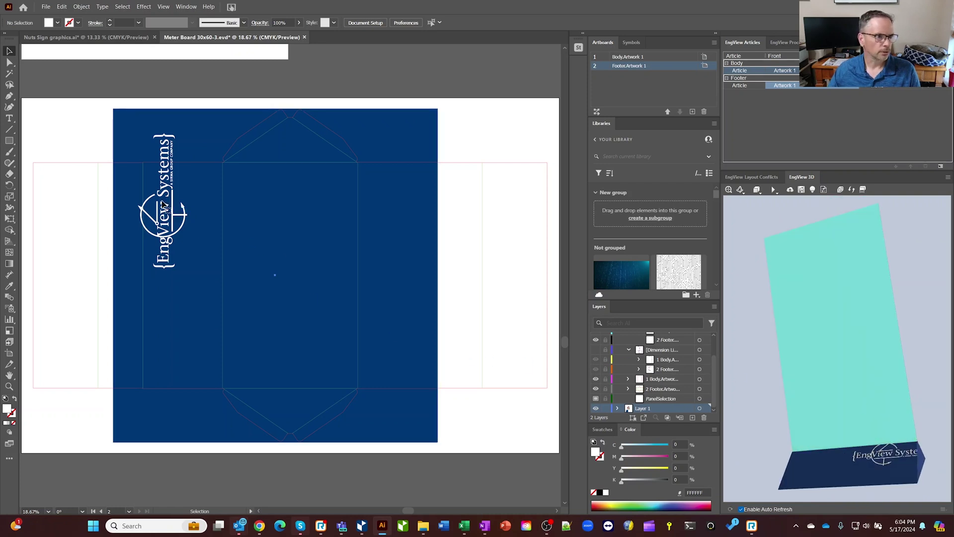
Center the EngView Systems logo on the footer panel beside the middle one and enlarge it to about 510 × 1387 pt
drag(164, 204, 182, 289)
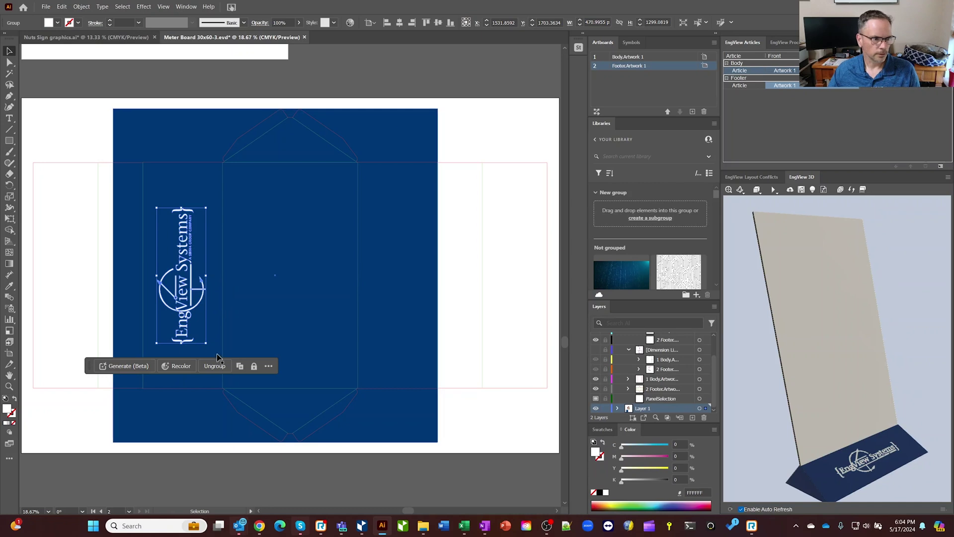
drag(207, 346, 210, 354)
mouse_move(187, 300)
mouse_down()
mouse_move(195, 282)
mouse_move(182, 296)
mouse_up()
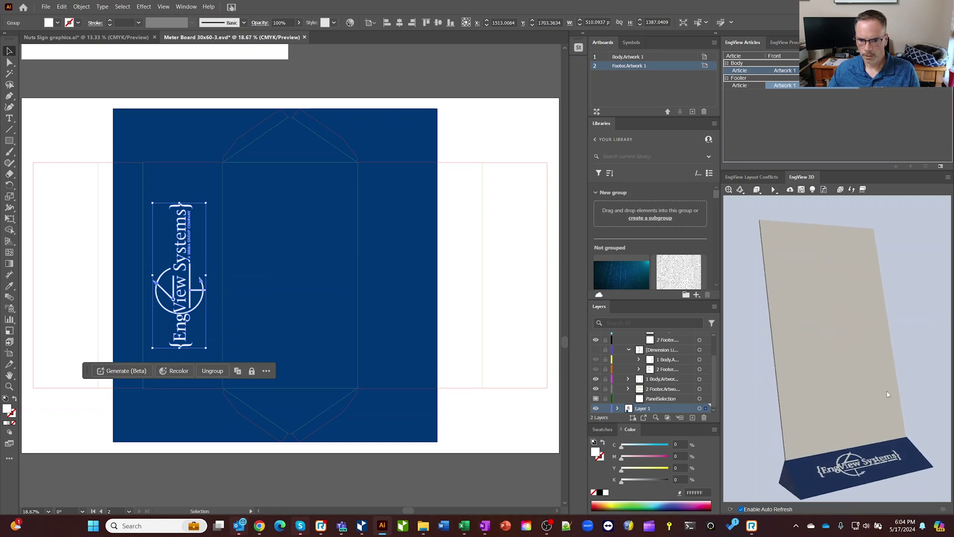
drag(841, 396, 880, 388)
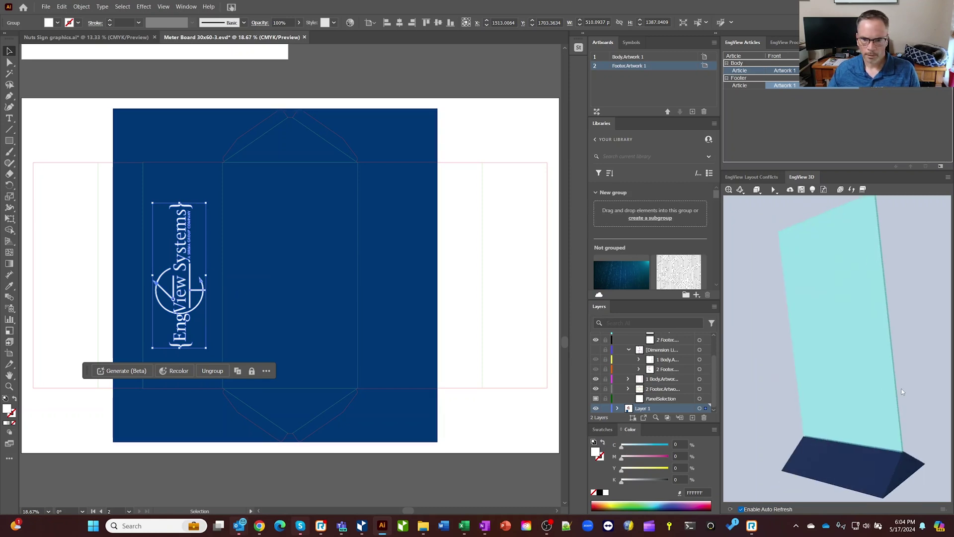
Duplicate the EngView Systems logo on the Footer artboard by copying and pasting it
right_click(181, 283)
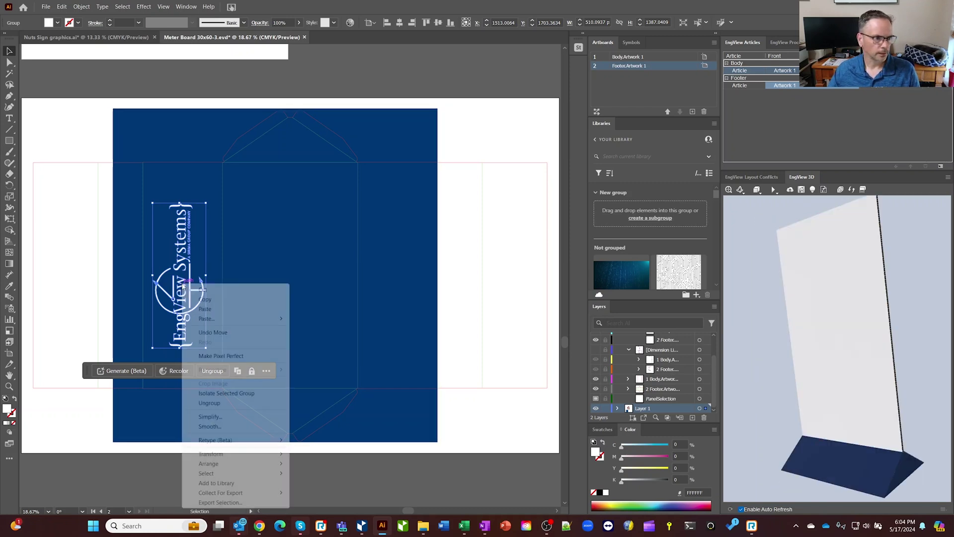
click(243, 302)
right_click(296, 295)
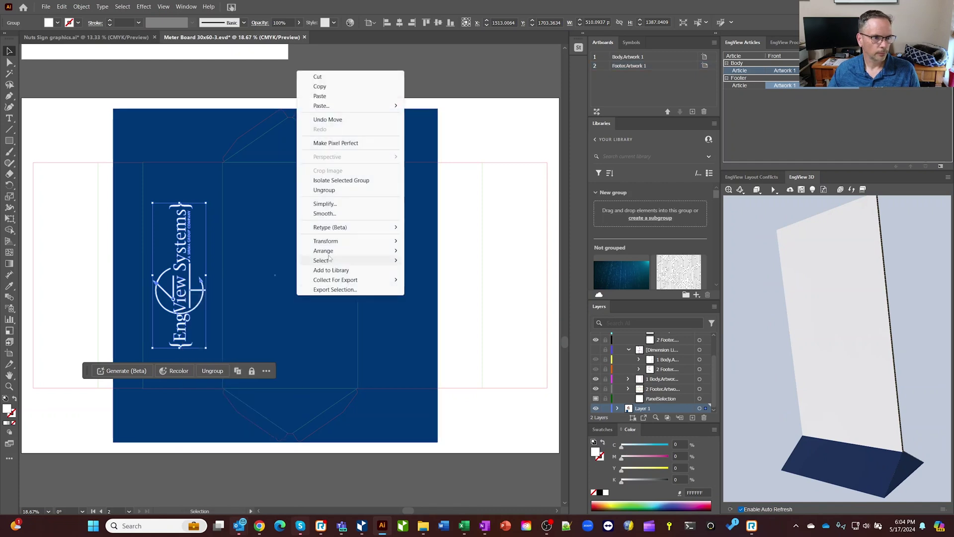
click(324, 97)
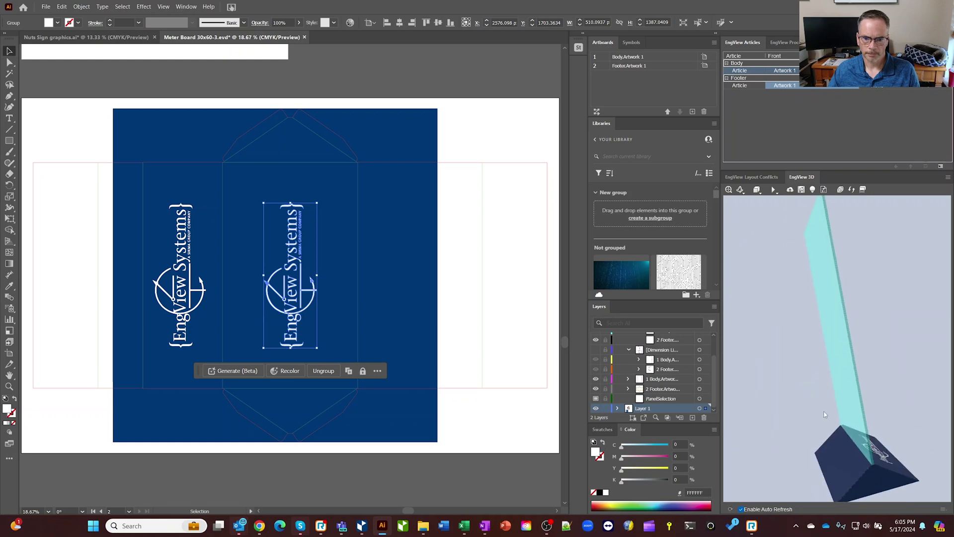
Rotate the duplicate logo 180° and move it onto the opposite sloping panel of the footer
right_click(293, 277)
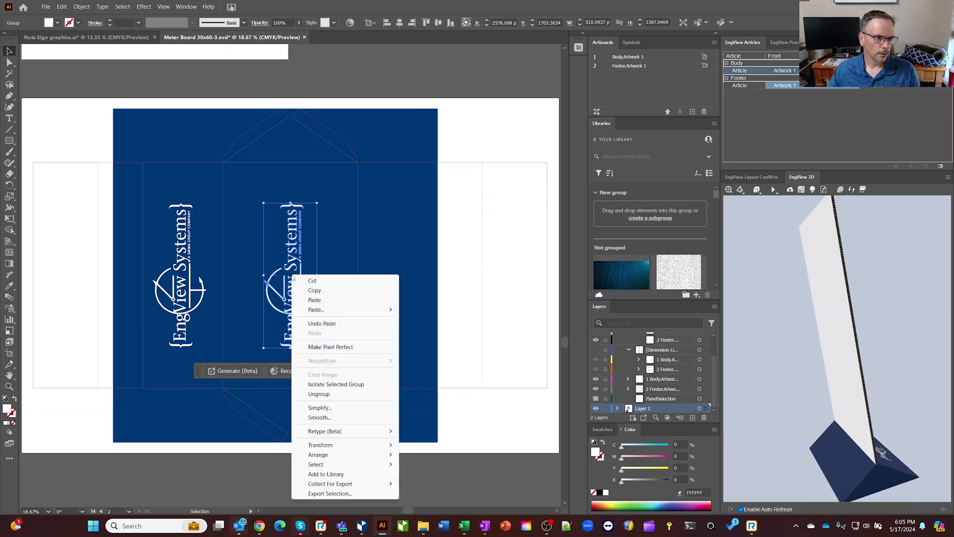
mouse_move(352, 450)
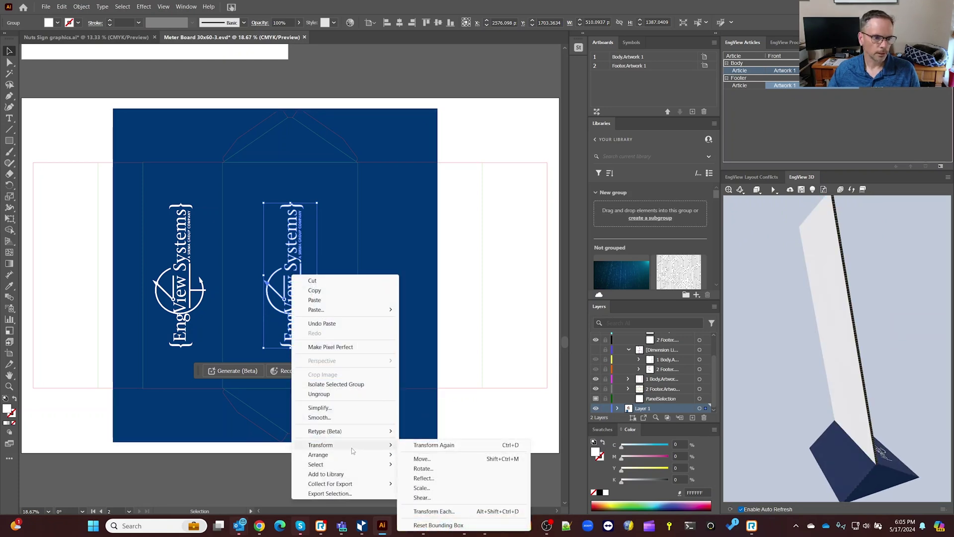
click(434, 468)
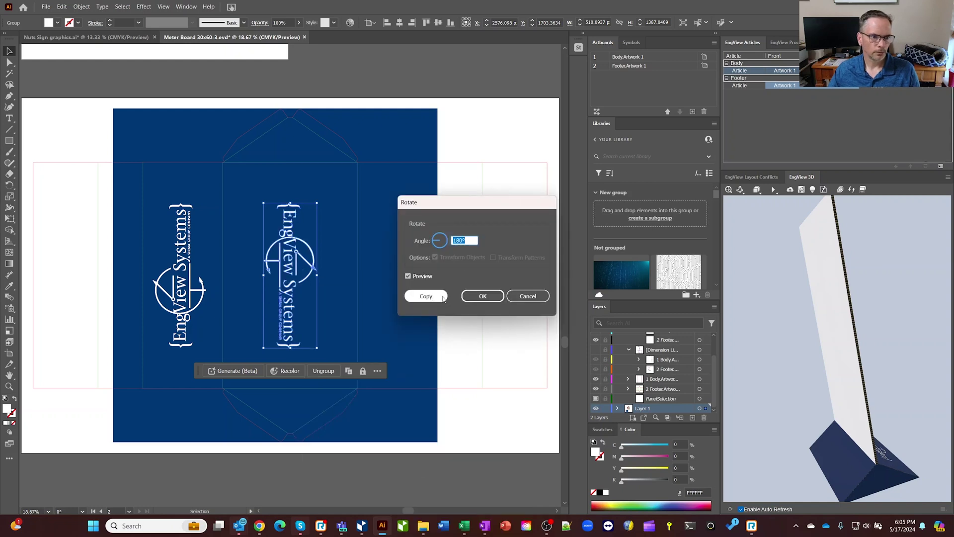
click(483, 296)
drag(284, 270, 393, 273)
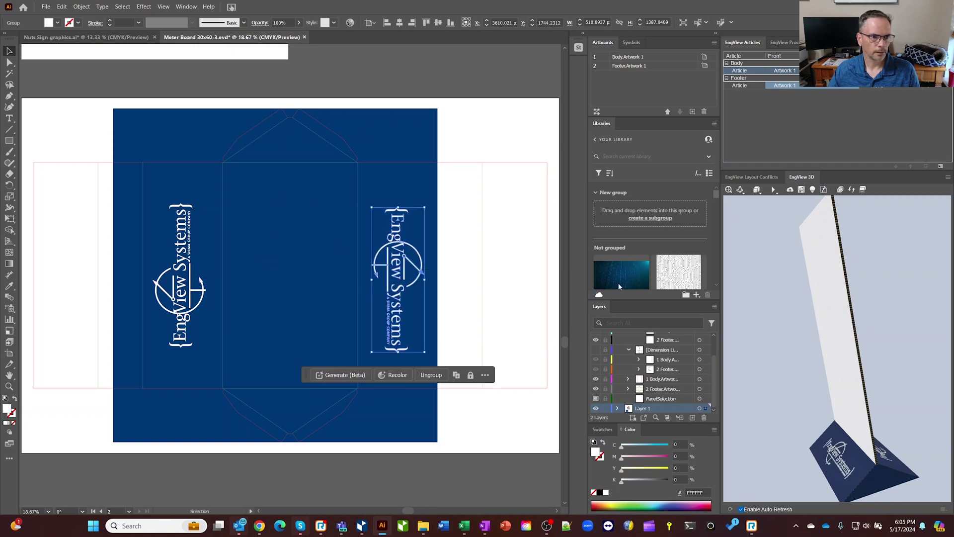
drag(827, 337, 716, 311)
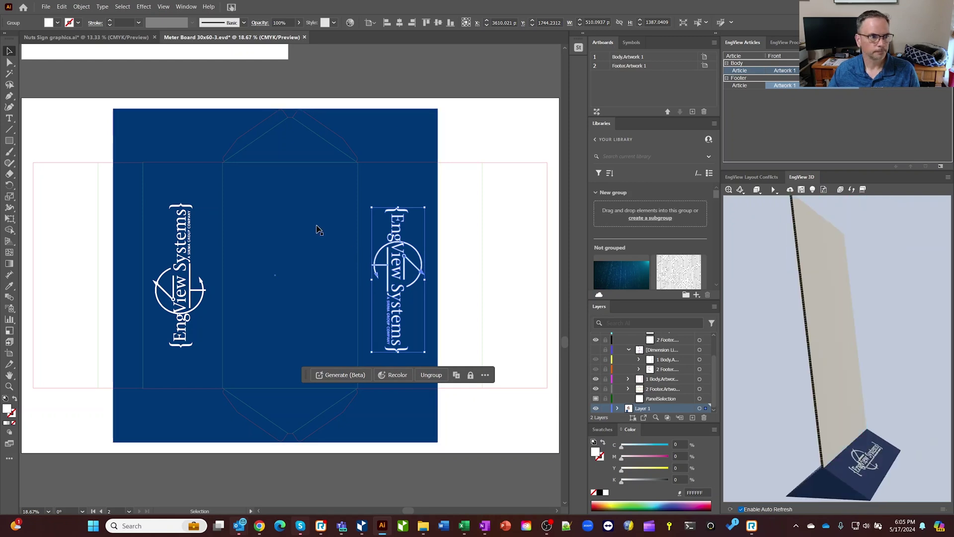
Place the Healthy Mix background with its text on the Body artboard and the nut jar over its left half
scroll(323, 219, up, 5)
scroll(311, 145, up, 2)
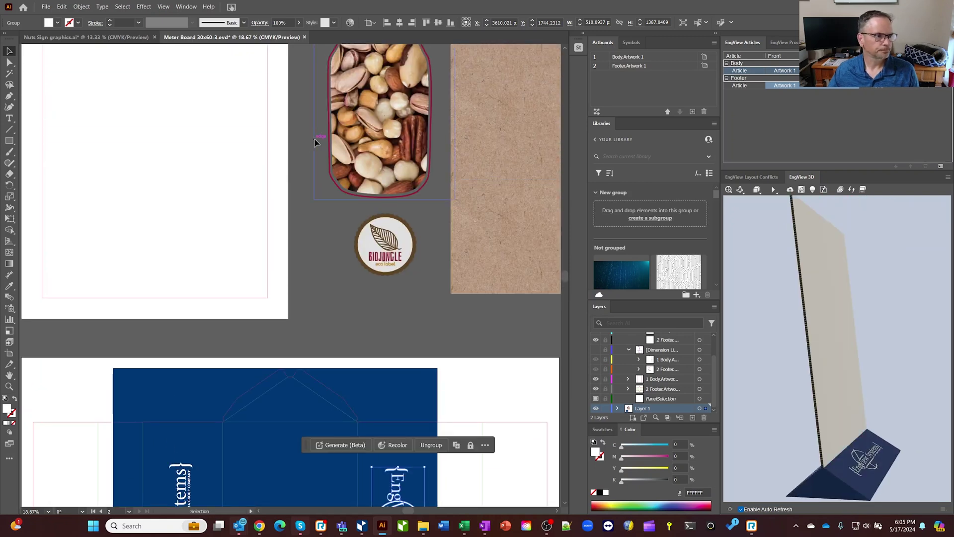
click(9, 387)
drag(255, 307, 202, 266)
scroll(237, 273, up, 1)
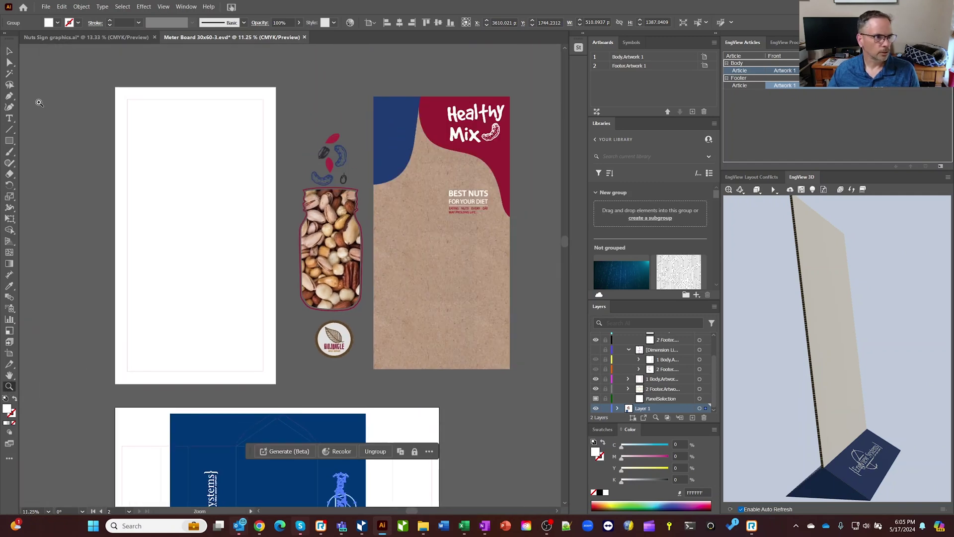
click(8, 51)
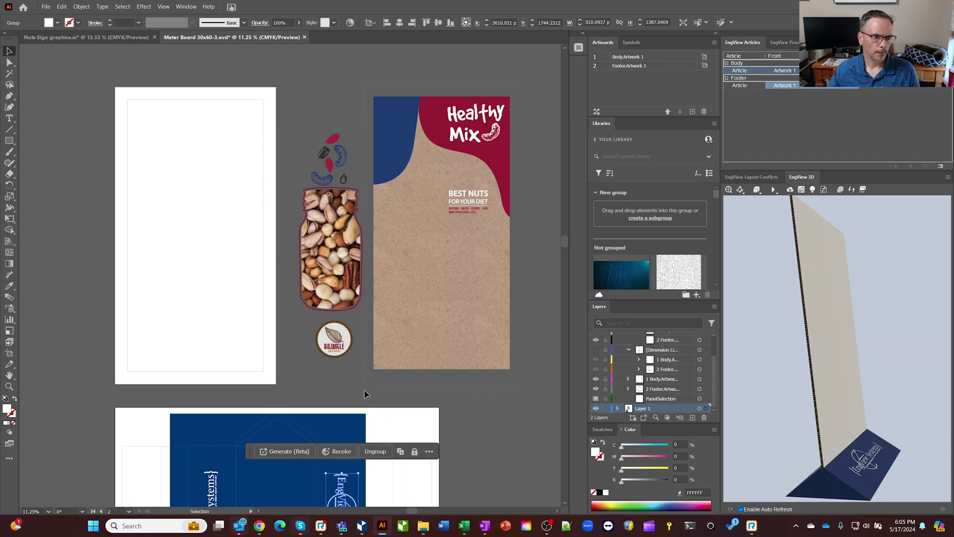
drag(427, 273, 184, 271)
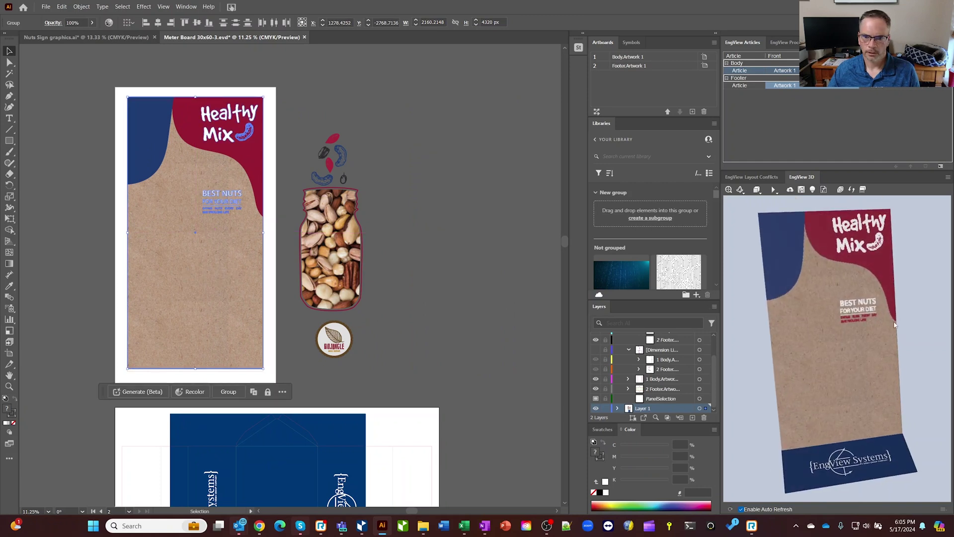
drag(338, 241, 183, 255)
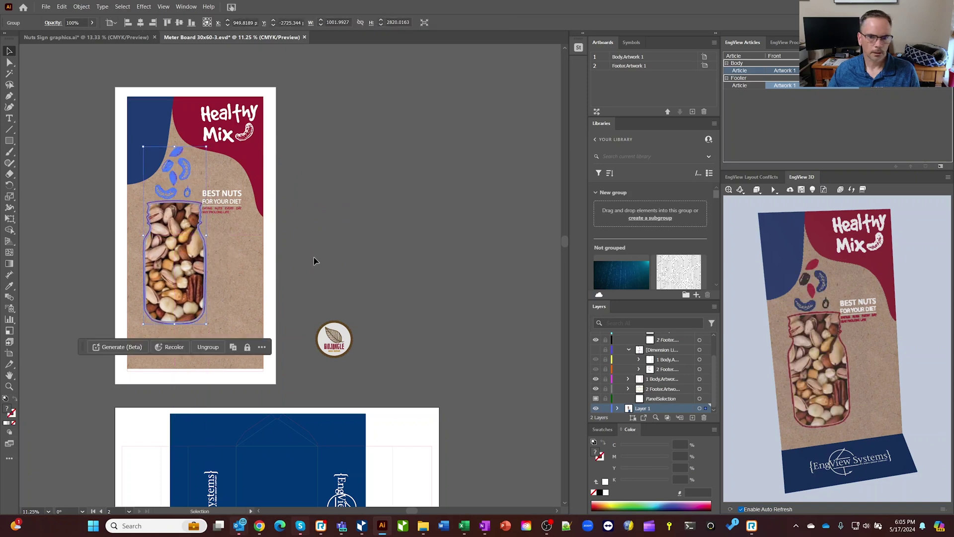
Lower the BEST NUTS text block on the body and place the round BioJungle label above it beside the jar
drag(230, 210, 242, 255)
drag(332, 329, 243, 253)
drag(242, 213, 238, 219)
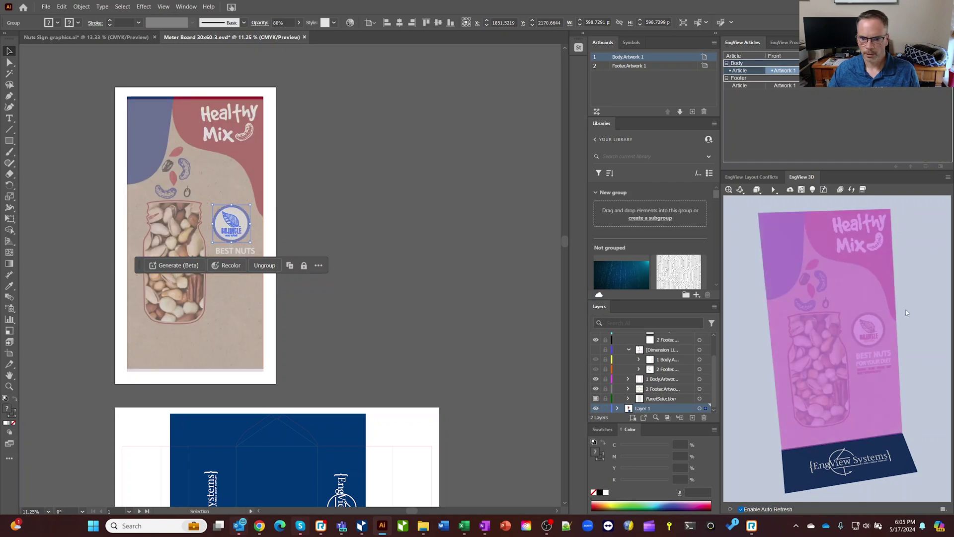
mouse_move(906, 310)
mouse_down()
mouse_move(893, 303)
mouse_move(902, 298)
mouse_move(908, 306)
mouse_move(807, 320)
mouse_move(900, 312)
mouse_up()
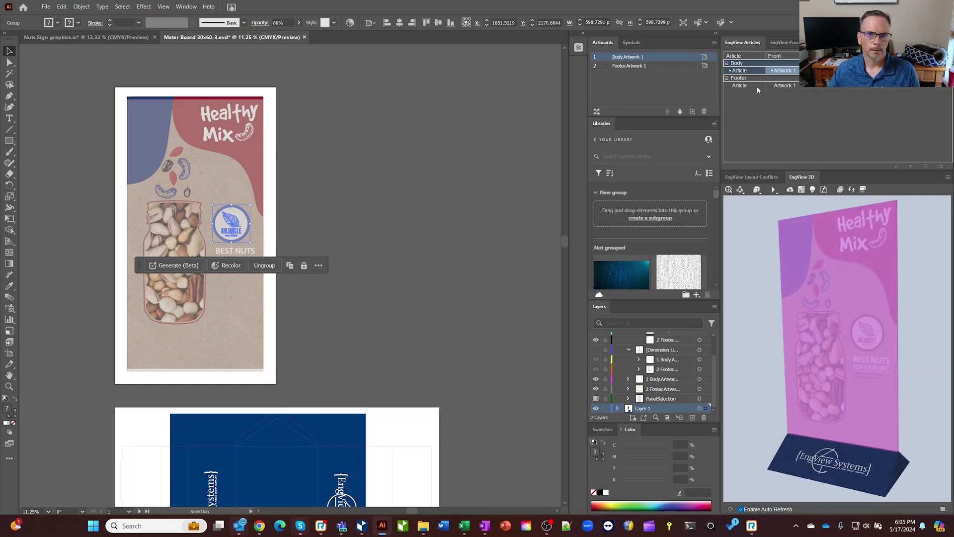
Dock EngView Articles in the same panel group as EngView 3D, make the group taller and show the articles list
drag(744, 43, 828, 170)
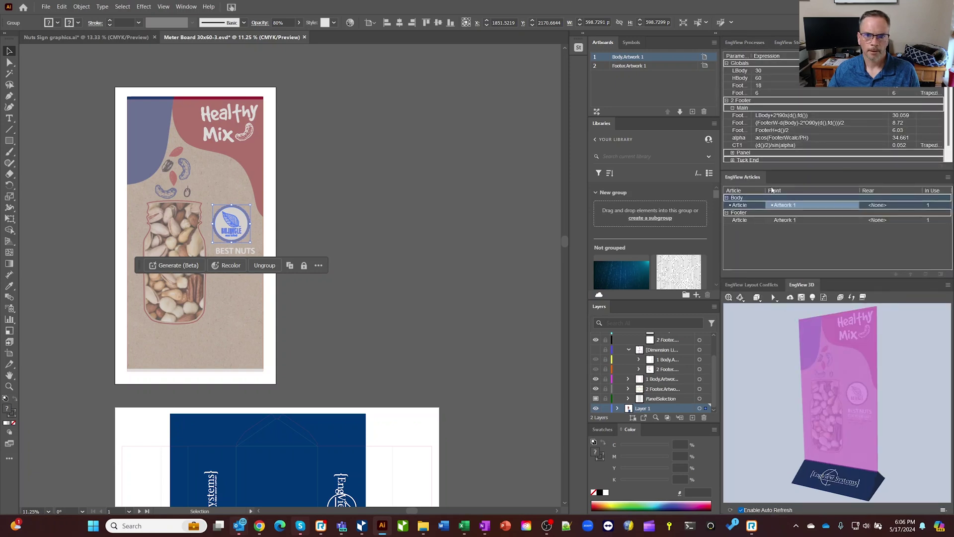
drag(750, 184, 831, 287)
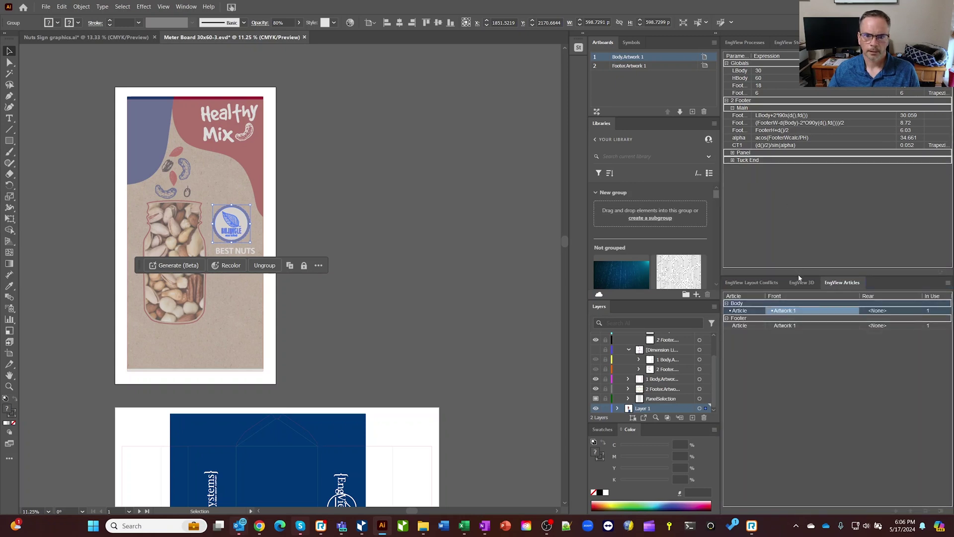
drag(798, 275, 795, 165)
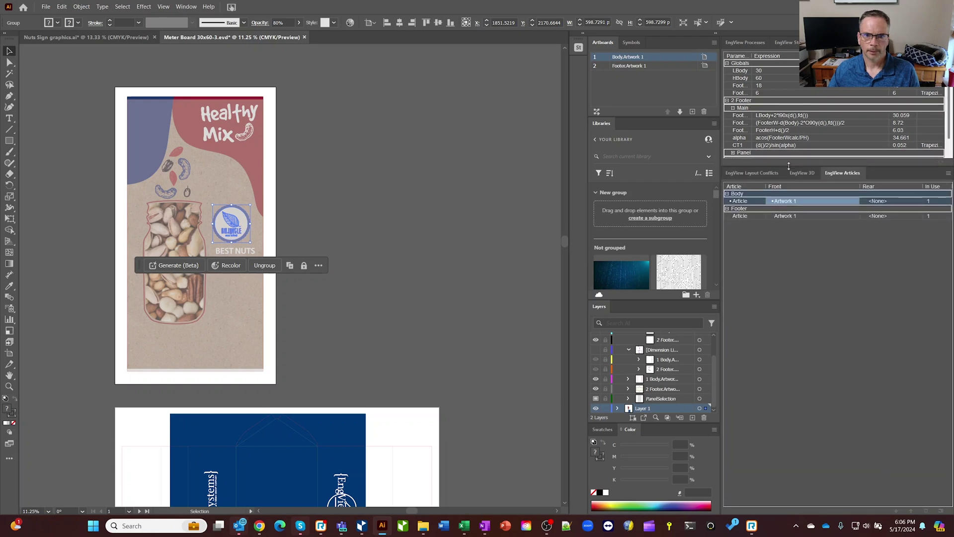
click(796, 174)
click(835, 173)
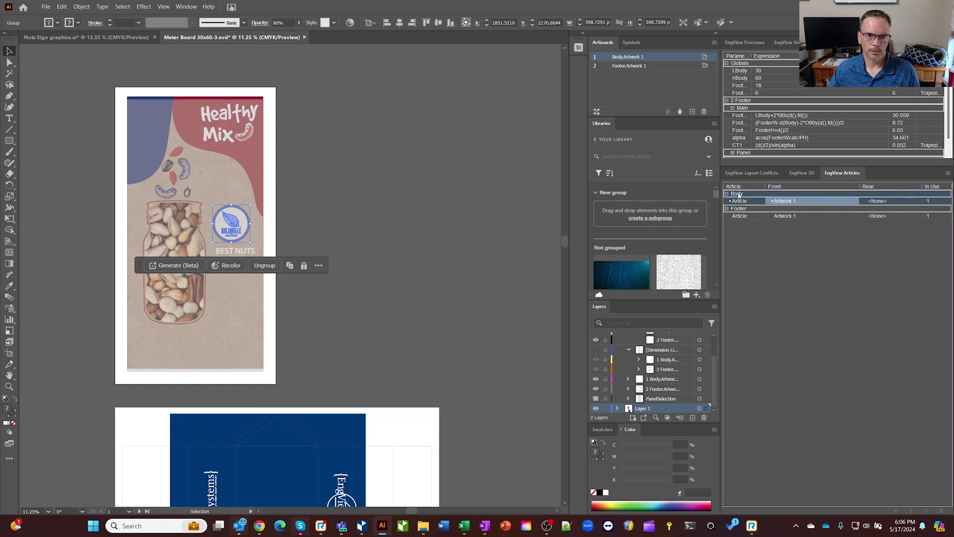
Create a new artwork named Artwork 2 for the rear of the Body article and turn the 3D model to its rear face
click(911, 201)
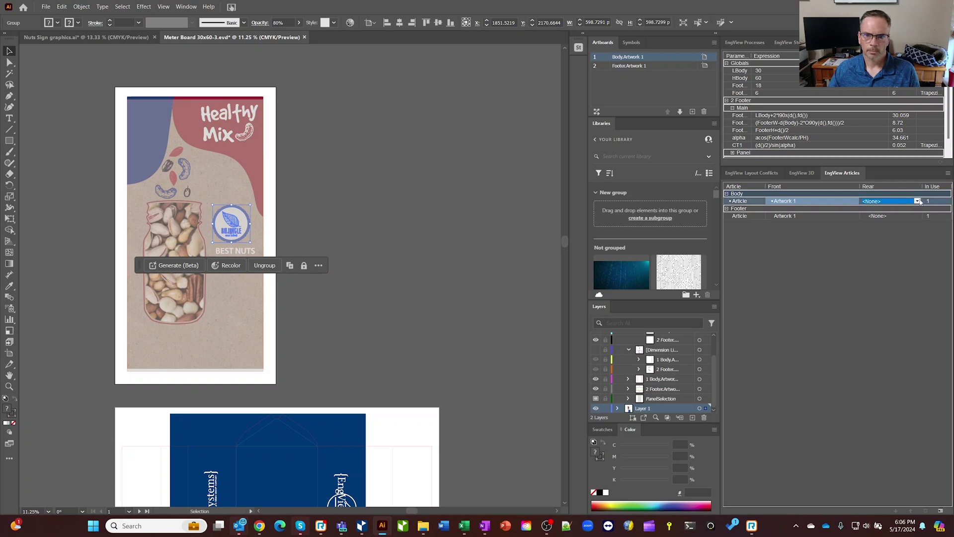
click(918, 202)
click(884, 221)
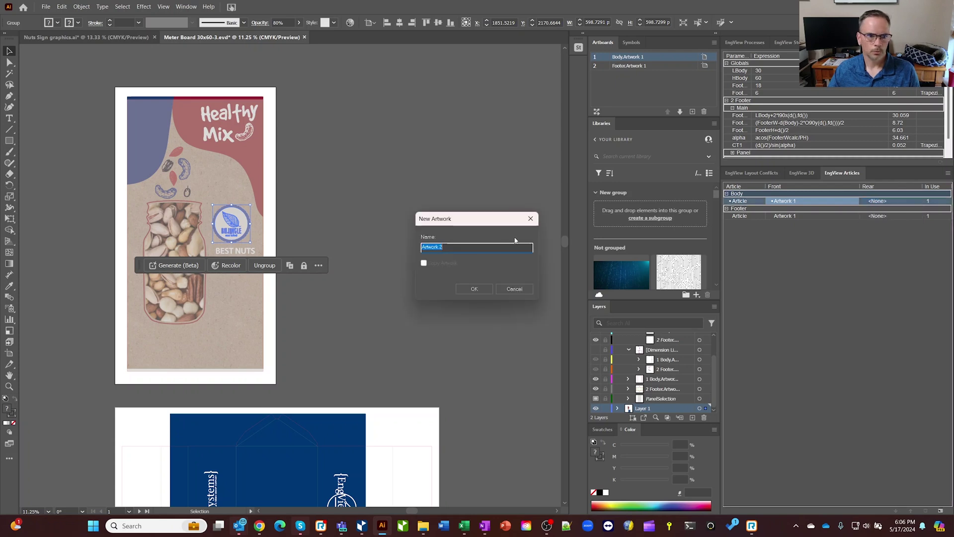
click(479, 289)
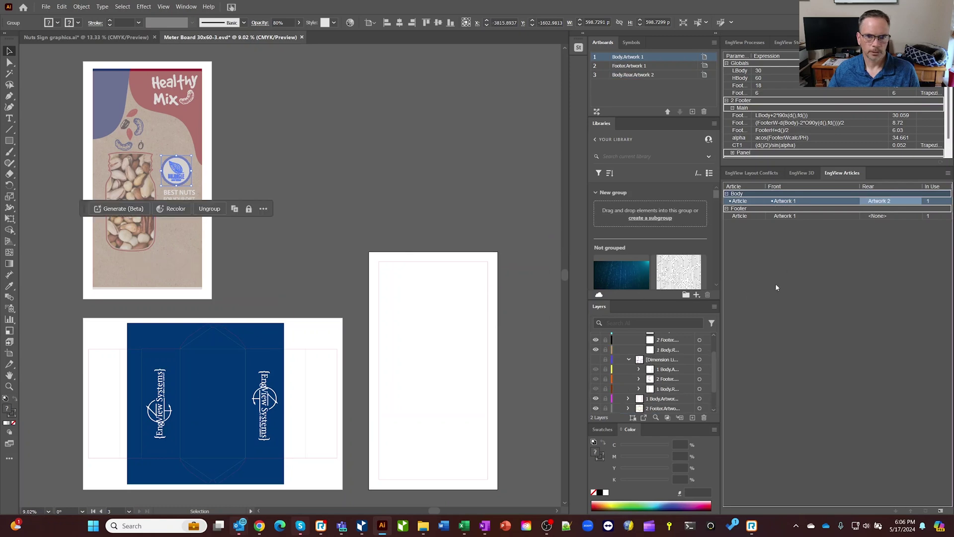
click(802, 173)
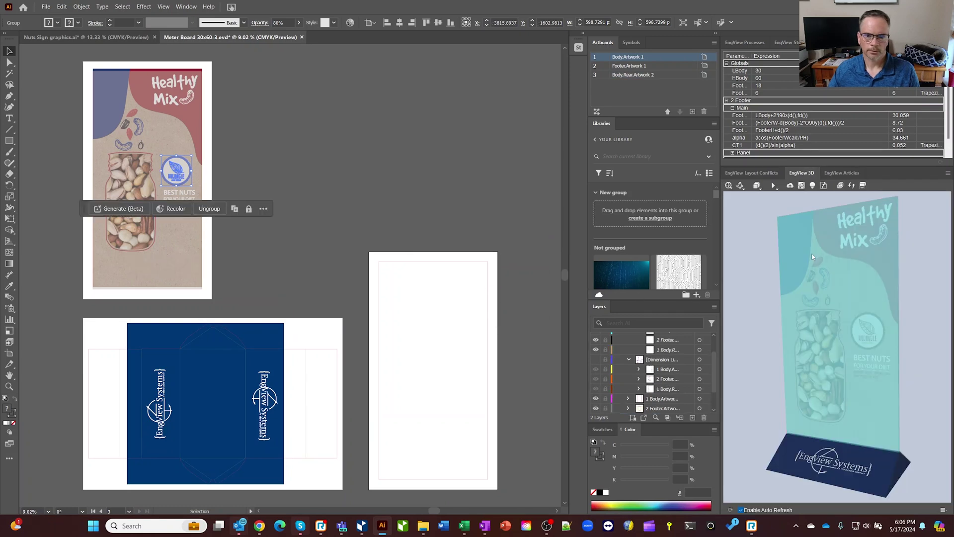
drag(827, 306, 755, 310)
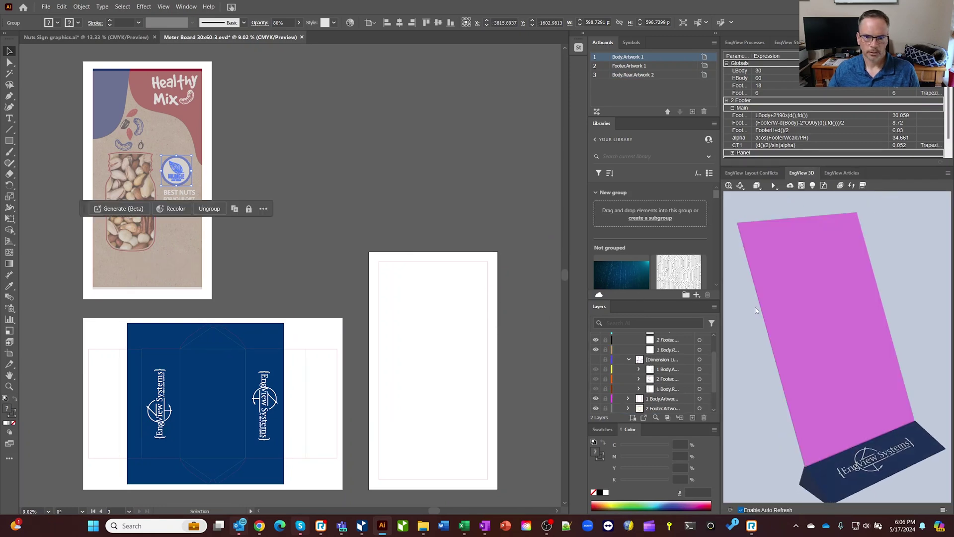
Copy all the artwork from the front Body artboard and place the copy over the blank Body.Rear artboard
click(295, 158)
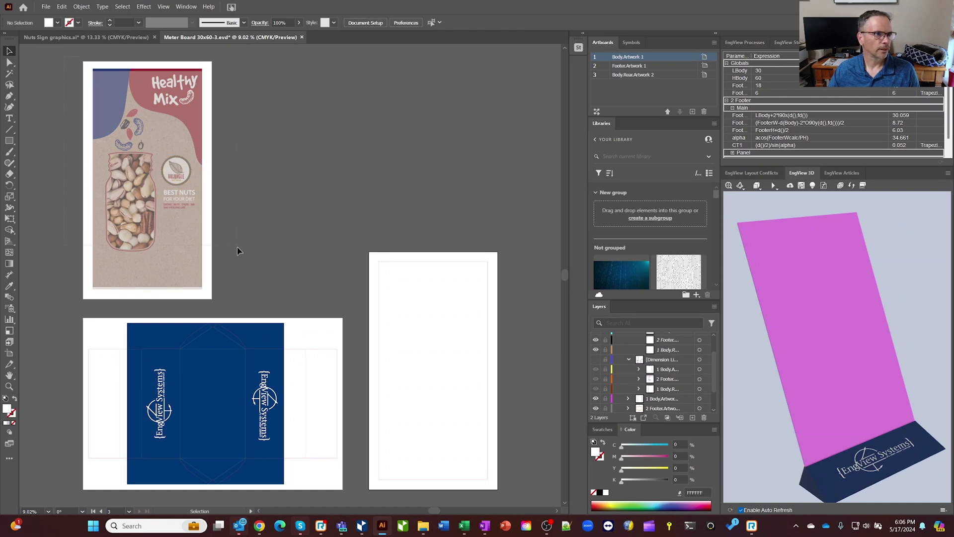
drag(246, 288, 245, 292)
right_click(189, 251)
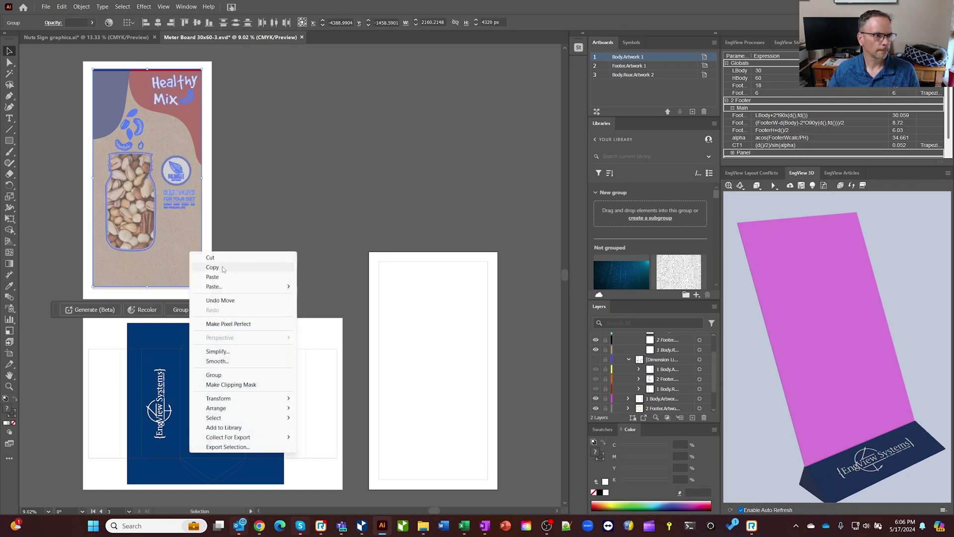
click(221, 268)
right_click(439, 301)
click(460, 327)
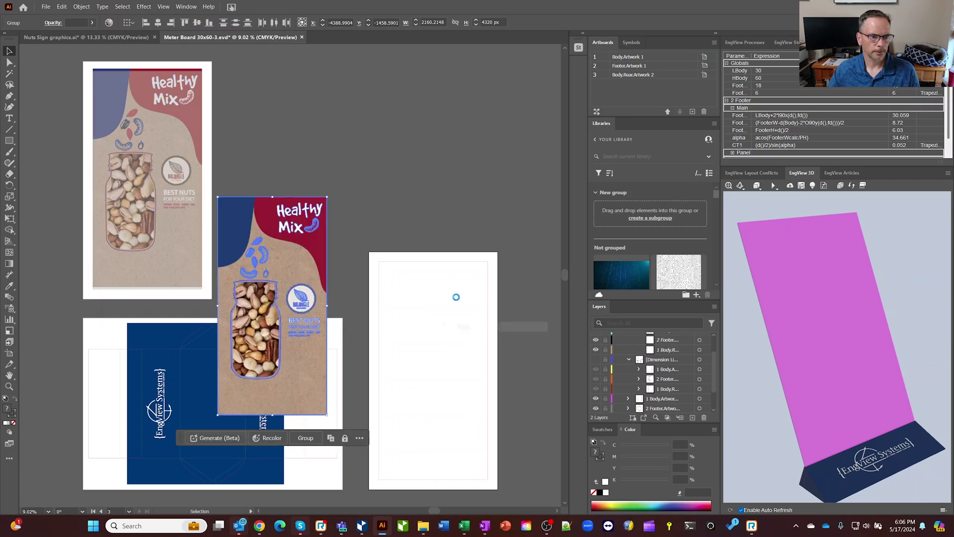
drag(302, 267, 461, 329)
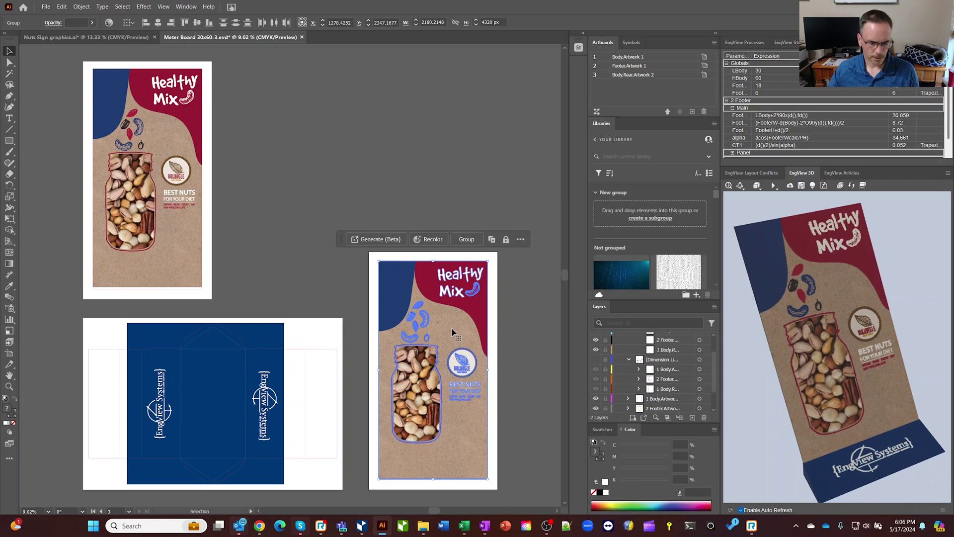
key(ctrl+0)
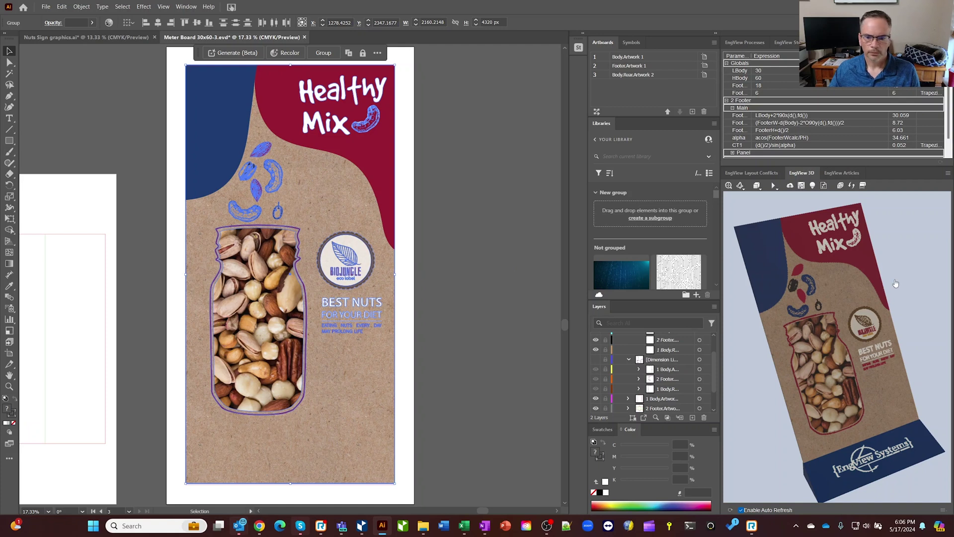
Inspect both faces of the standee in 3D, then open the design in Package & Display Designer and orbit its 3D model
drag(895, 280, 755, 289)
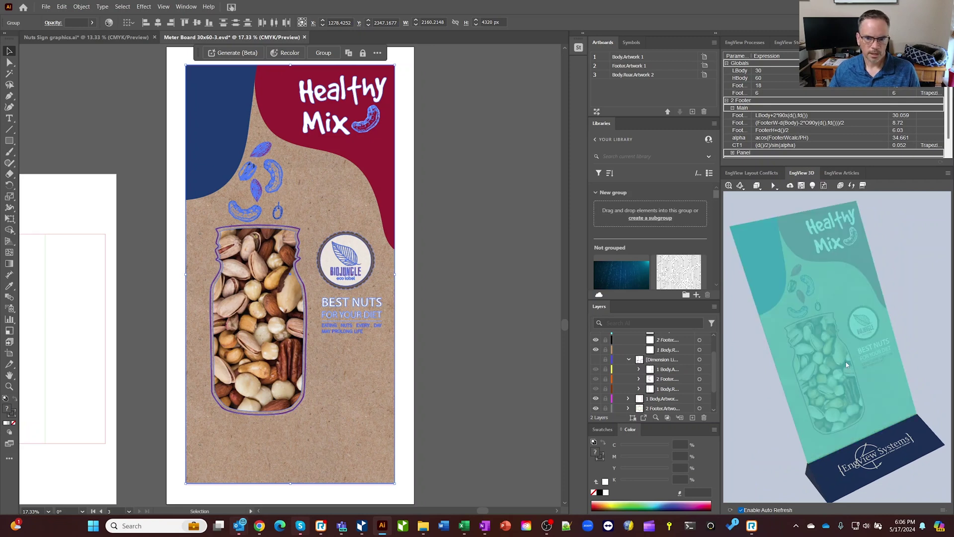
drag(846, 363, 826, 374)
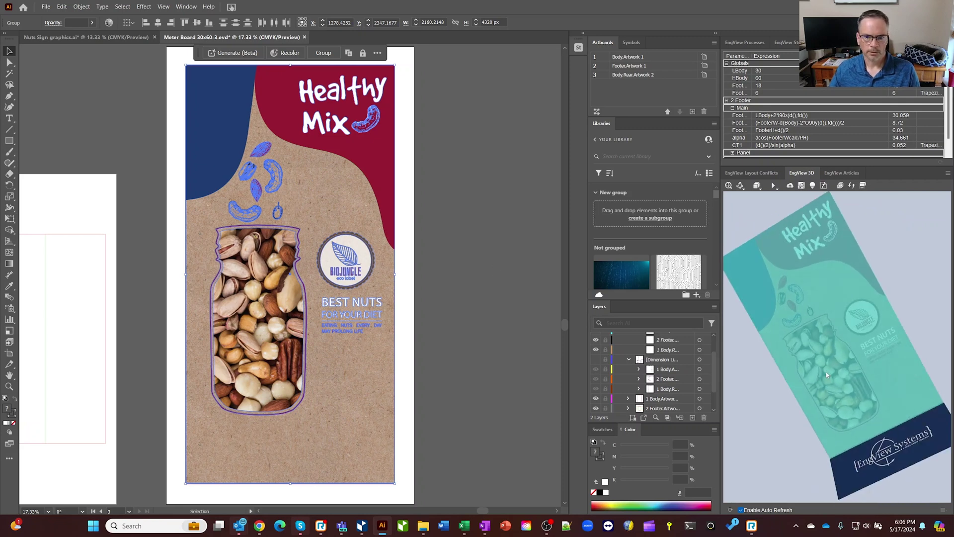
click(947, 175)
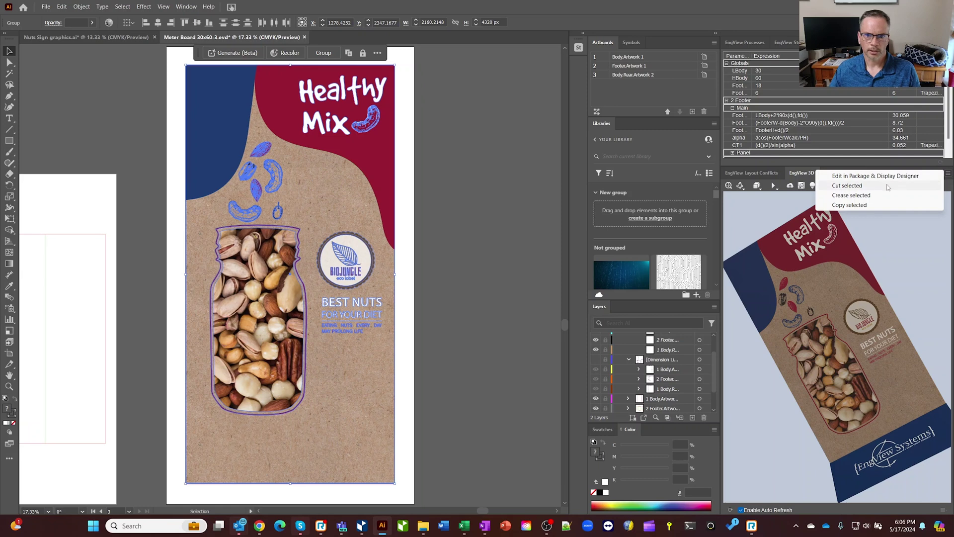
click(861, 185)
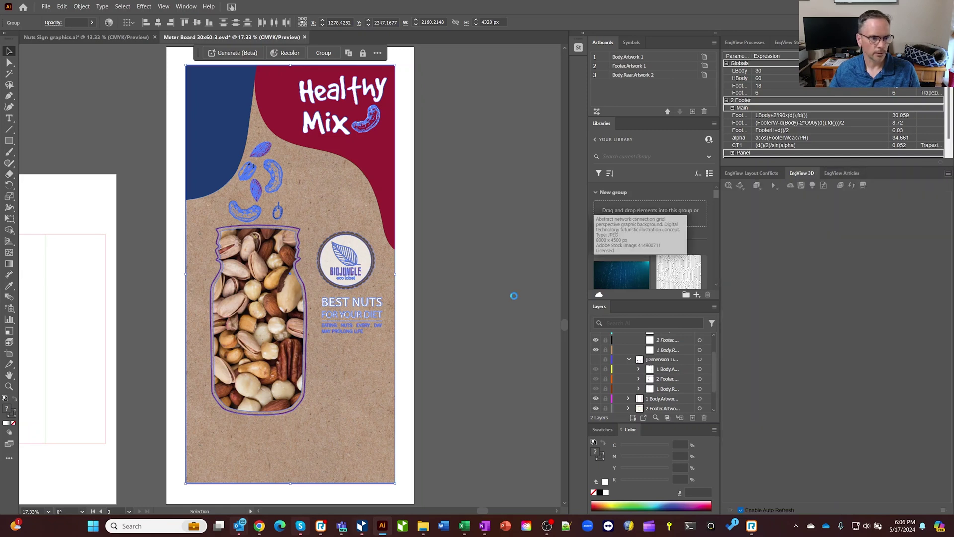
click(361, 525)
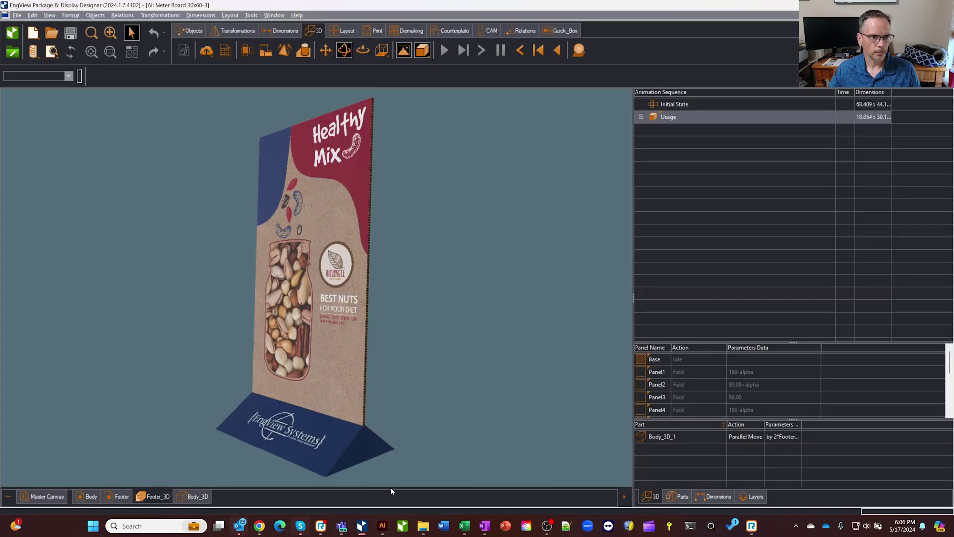
drag(462, 350, 430, 271)
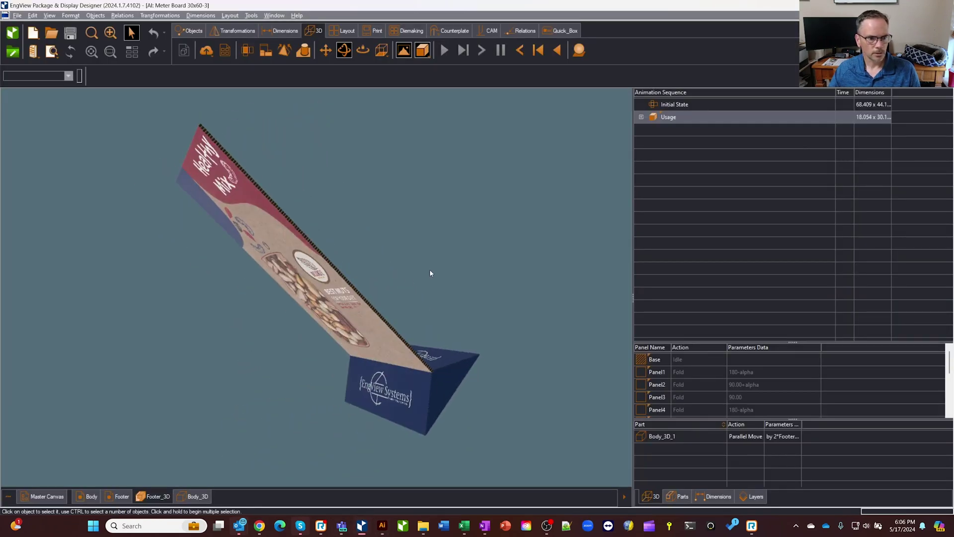
Open the Body drawing and turn off the display of images so only its outline and dimensions show
click(88, 496)
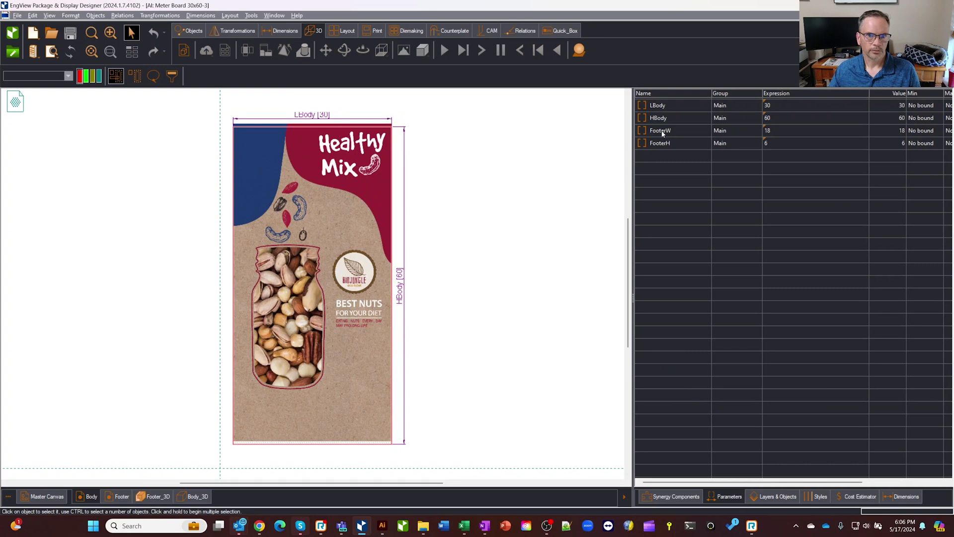
right_click(529, 216)
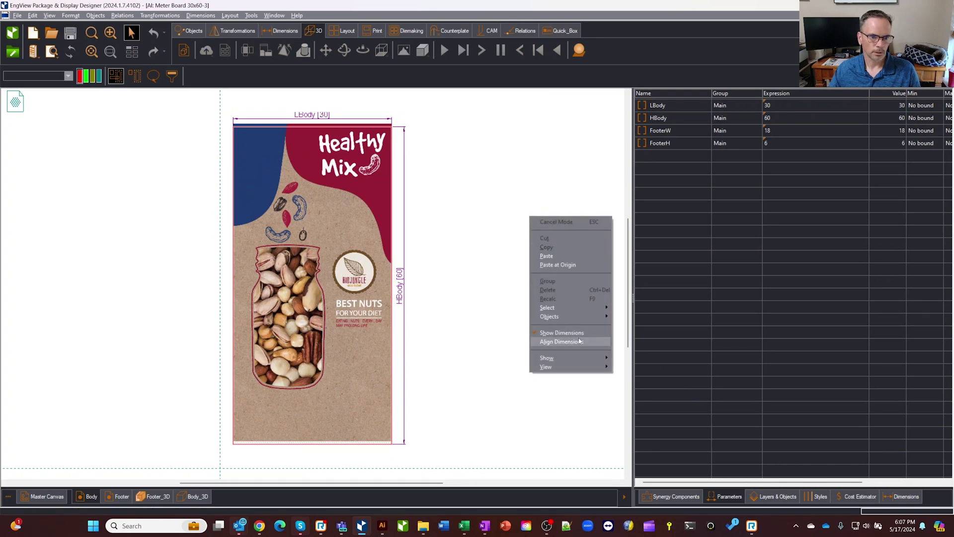
mouse_move(573, 358)
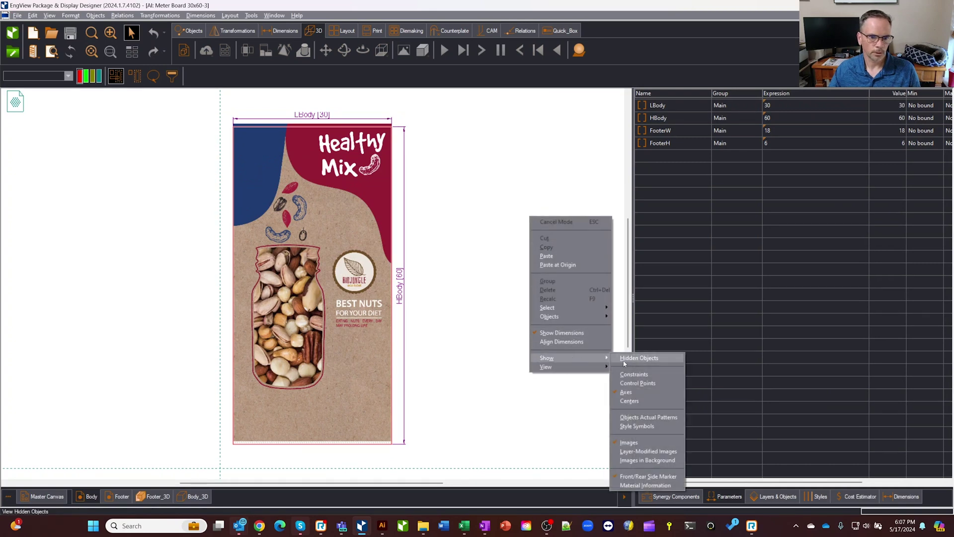
click(646, 441)
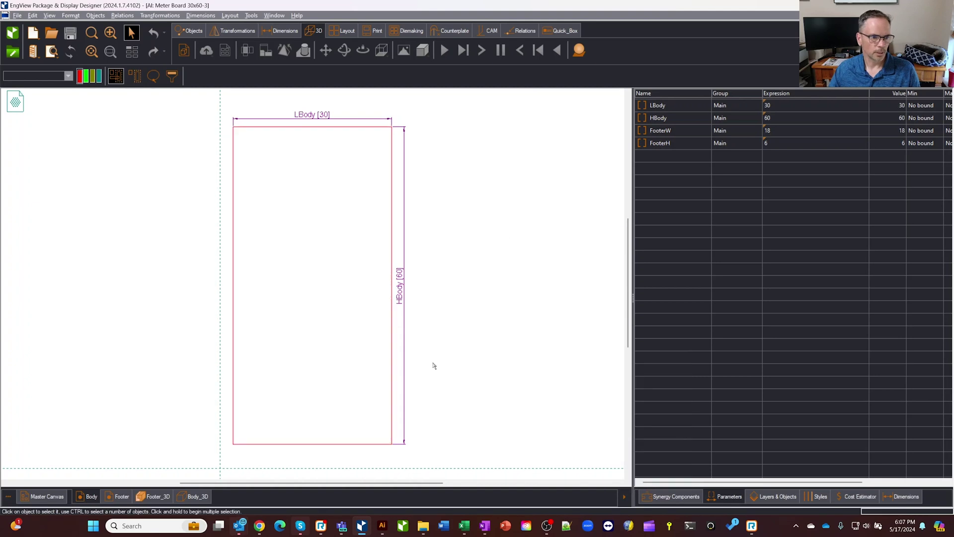
Return to the Footer_3D view, close the design, switch back to Illustrator and reorient the standee in its 3D view
click(152, 496)
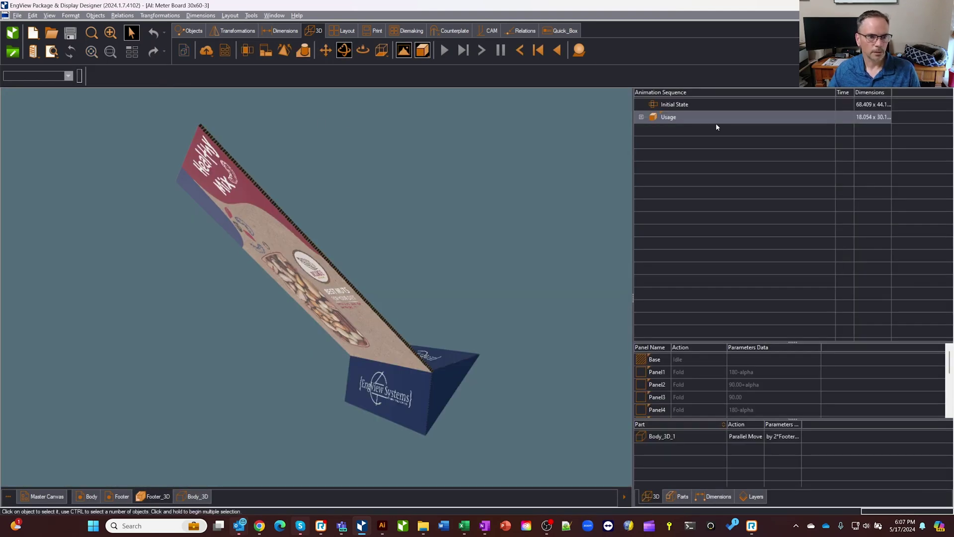
key(ctrl+F4)
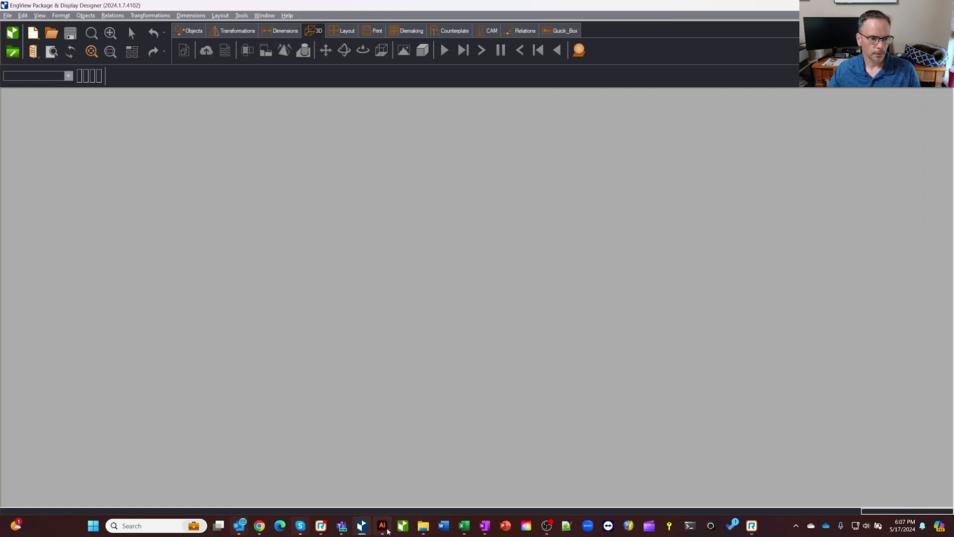
click(382, 526)
drag(870, 308, 877, 285)
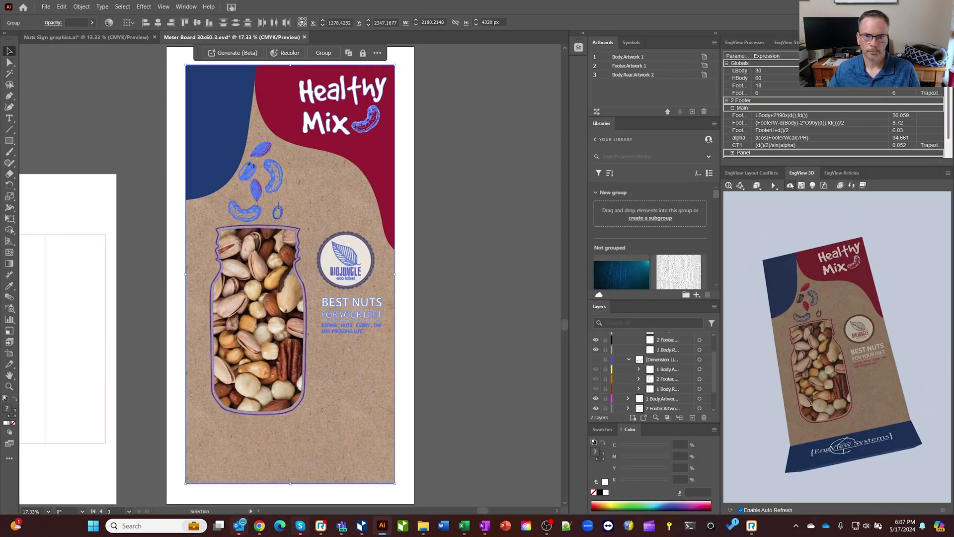
Upload the standee to Shared Space as a new public 3D model named "Meter board nut sign" and view it in the browser
click(791, 186)
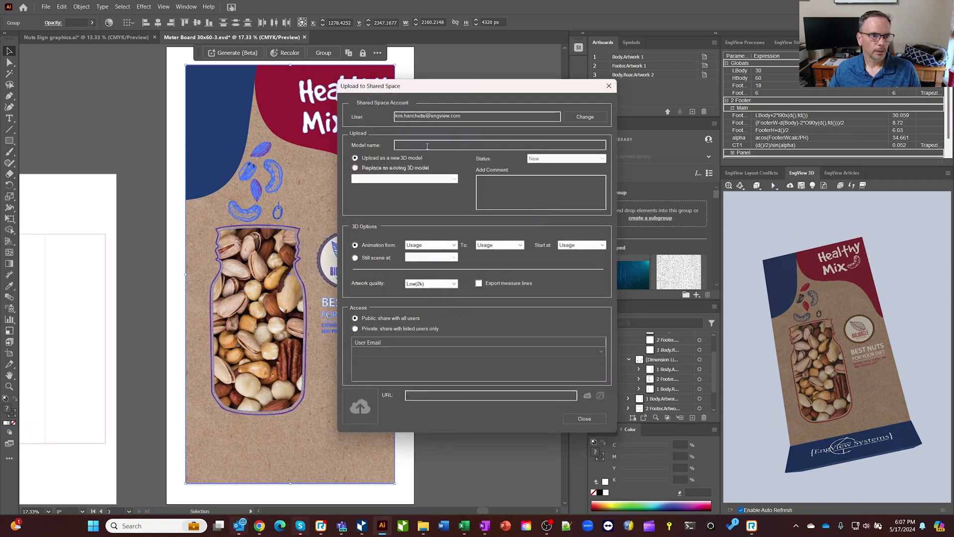
click(426, 146)
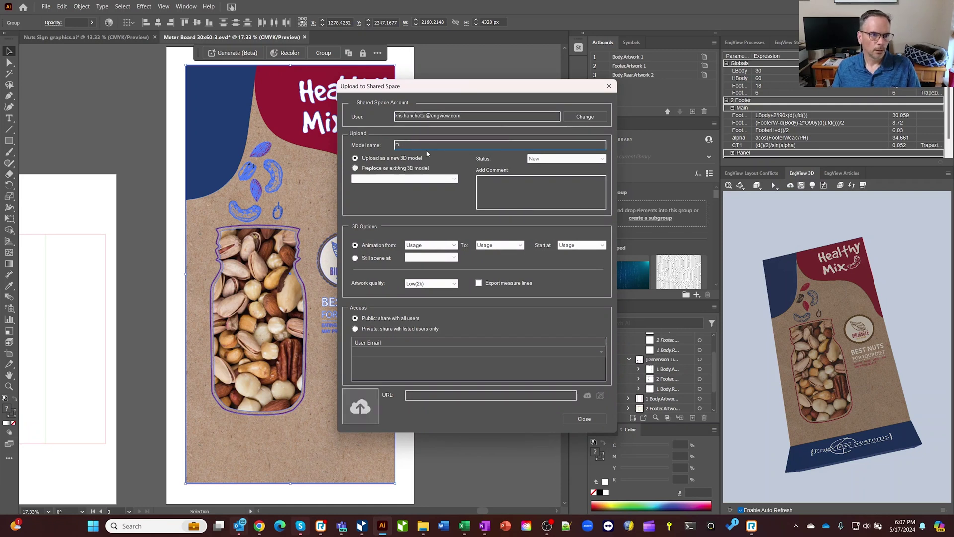
text(Meter boa)
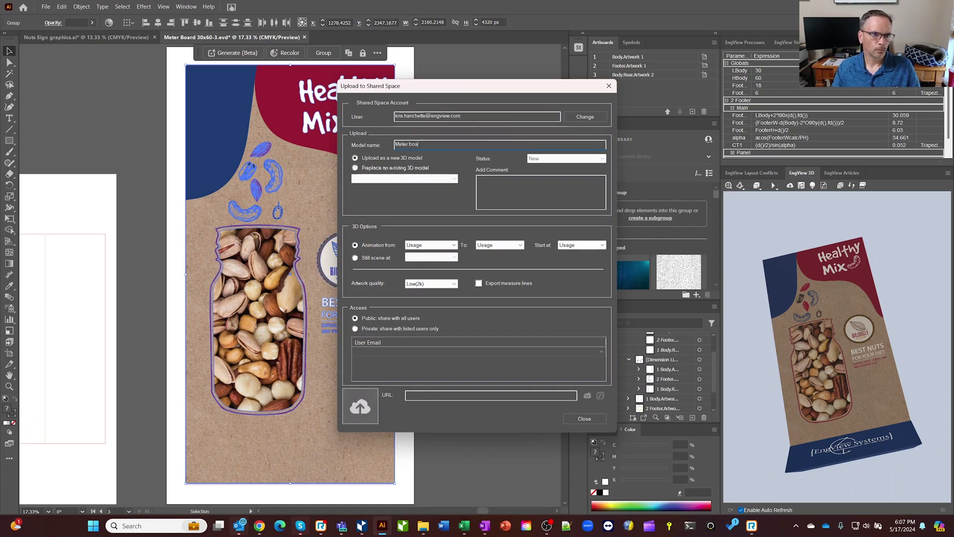
text(rd nut sign)
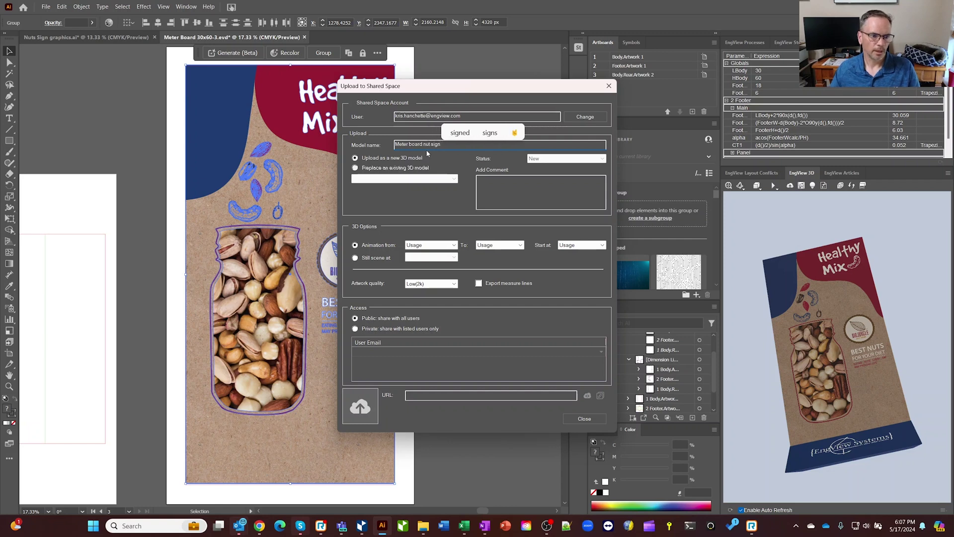
click(360, 405)
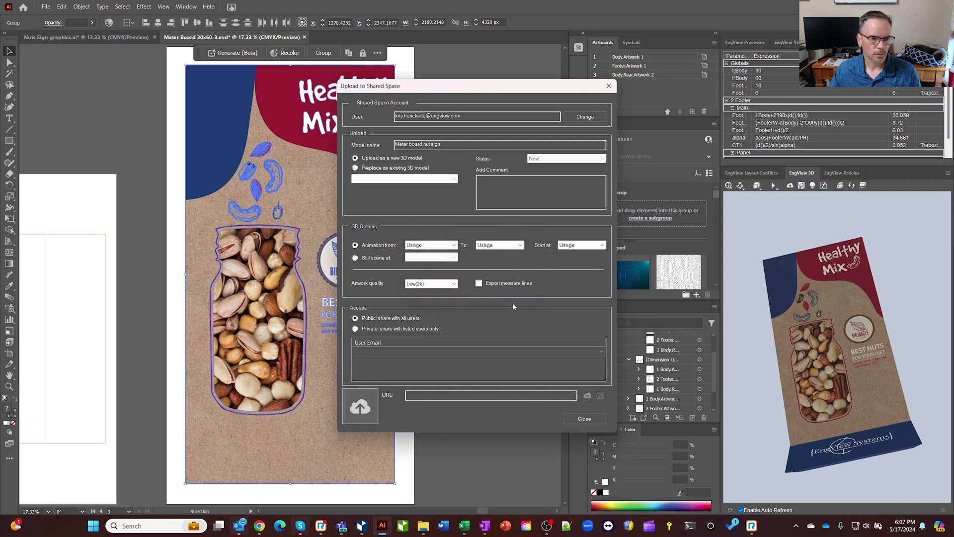
click(495, 295)
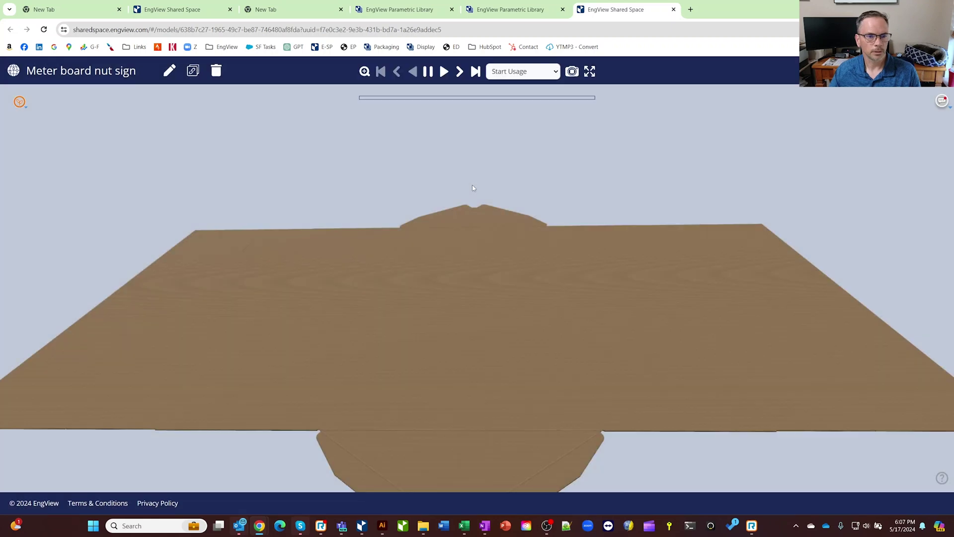
Play the model's assembly animation to the Usage stage, fit the whole standee in view and rotate it
drag(484, 196, 617, 412)
click(515, 70)
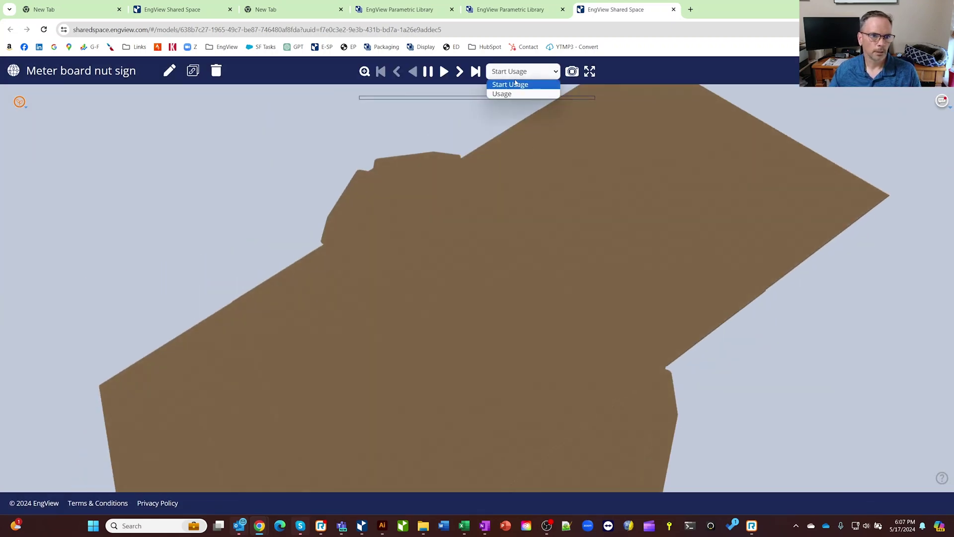
click(446, 72)
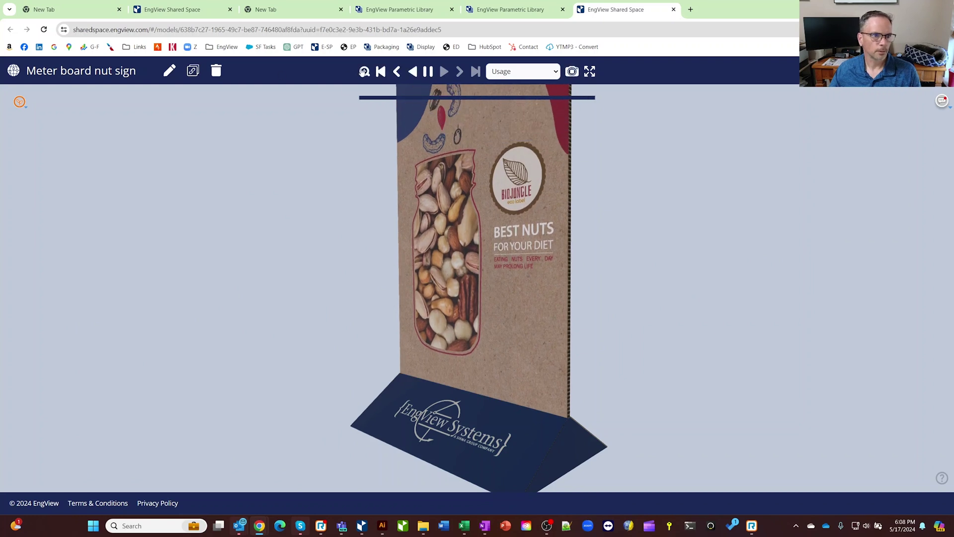
click(364, 71)
drag(573, 262, 708, 260)
Show the shared model's status options, view its share URL and QR code, and close the sharing window
click(19, 101)
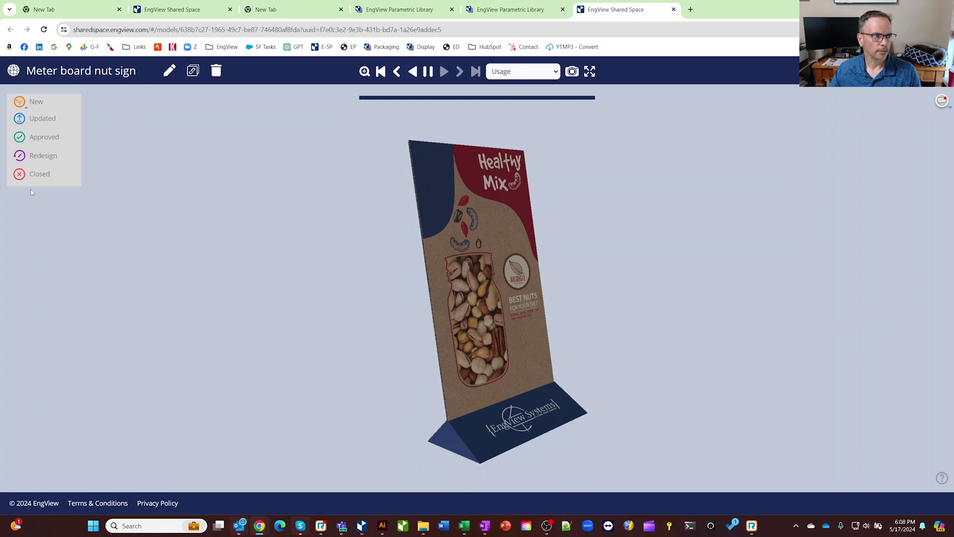
drag(597, 267, 521, 286)
click(192, 71)
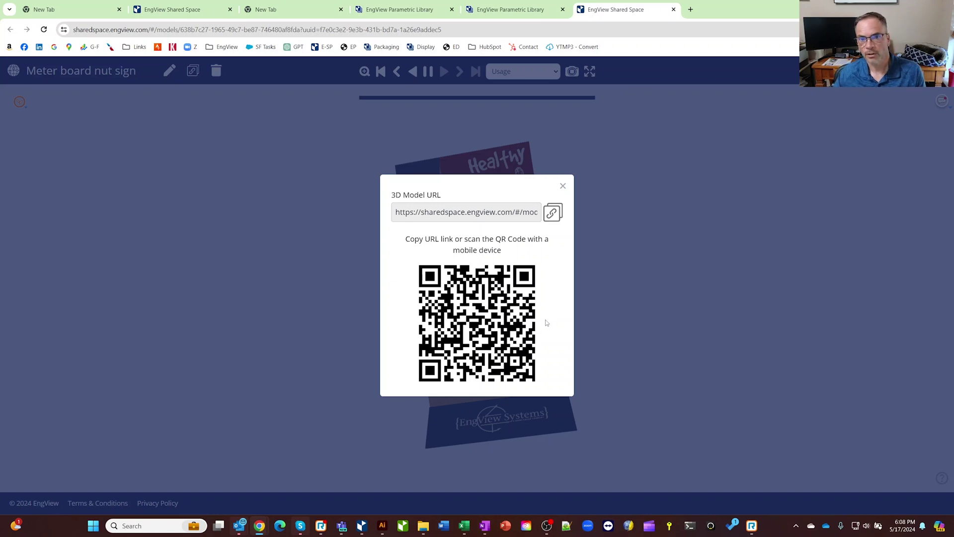
click(562, 186)
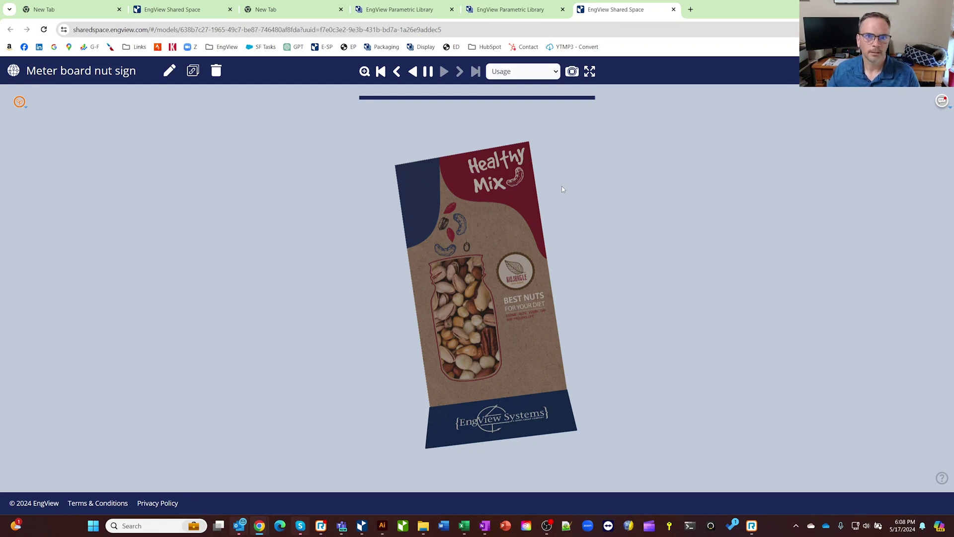
Open a new browser tab, visit the packaging template library and go to the EngView Packaging Suite home page
click(690, 9)
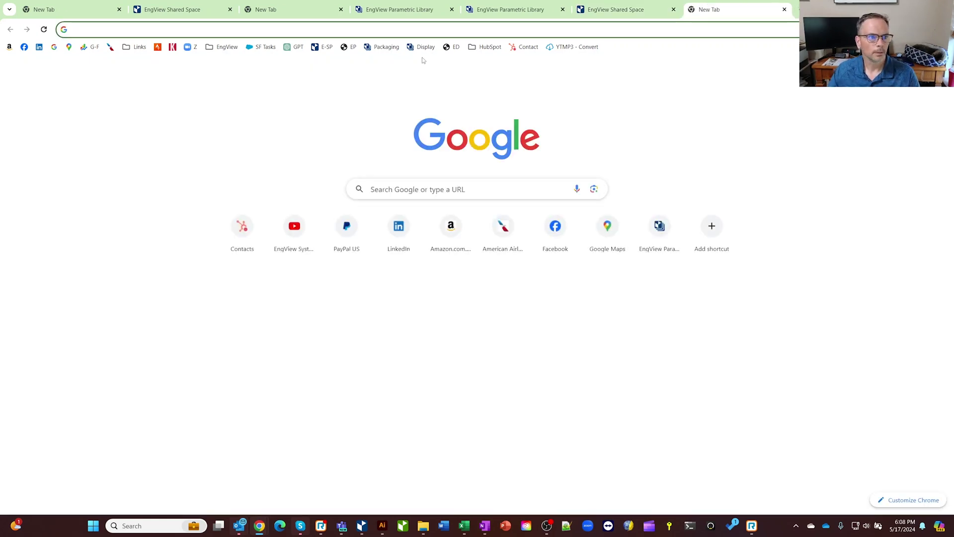
click(392, 47)
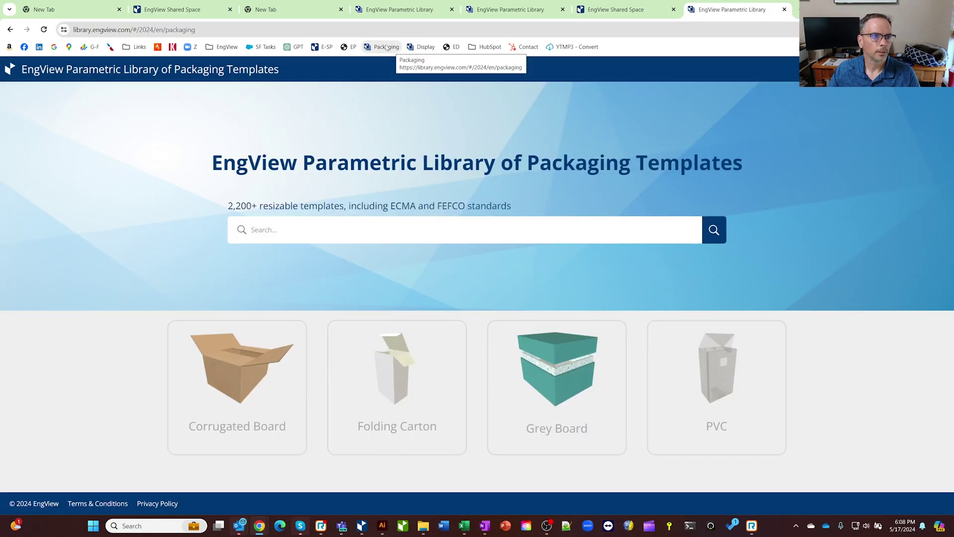
click(224, 46)
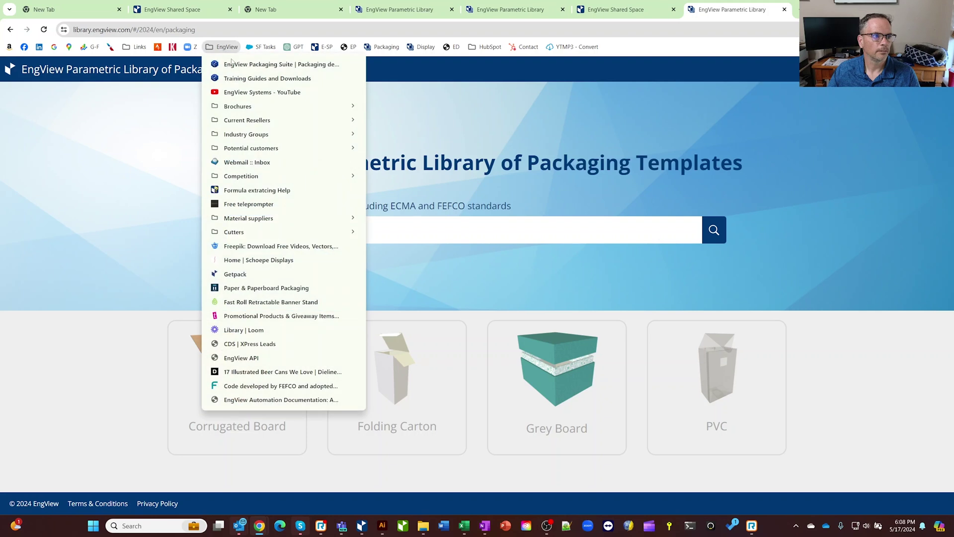
click(238, 64)
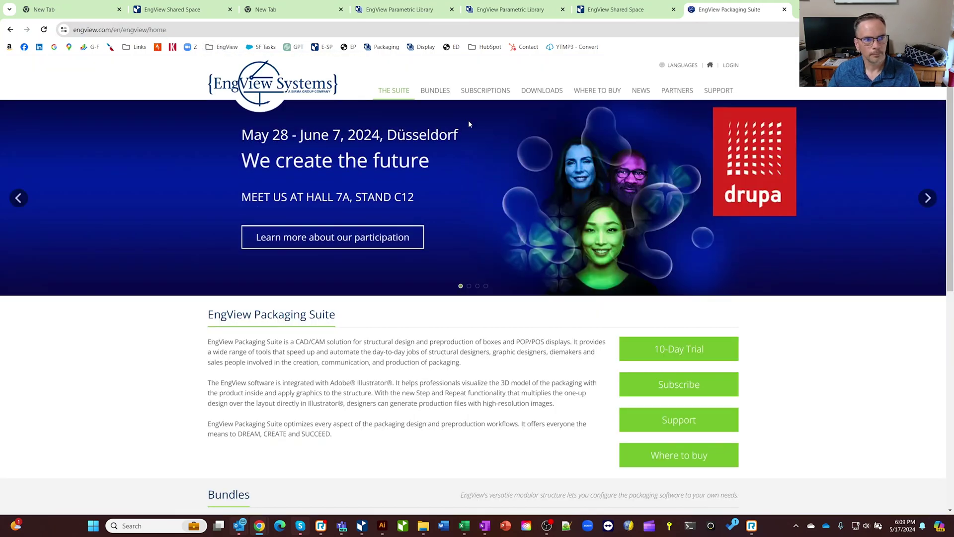
View the website's subscription bundles and plans and open the 10-Day Trial for the Standard bundle
click(474, 92)
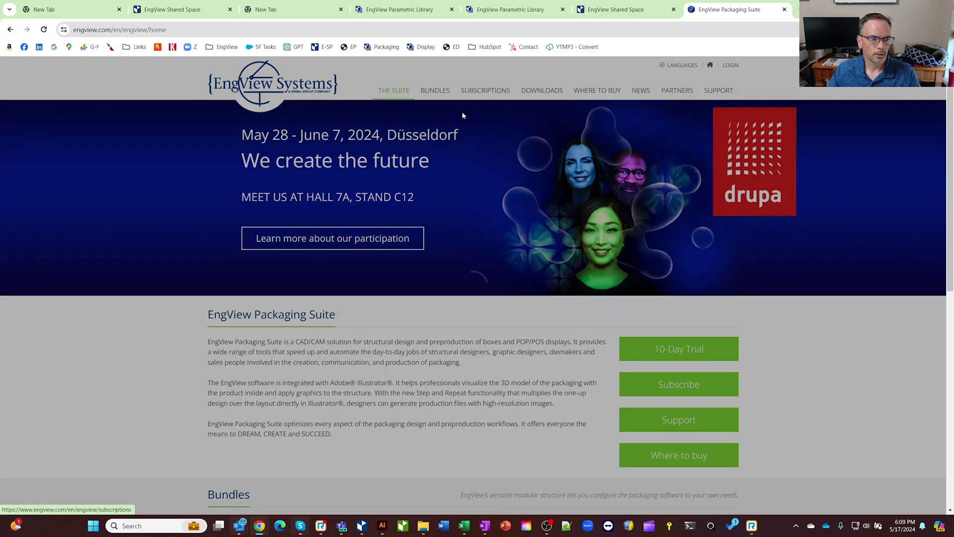
scroll(820, 326, down, 3)
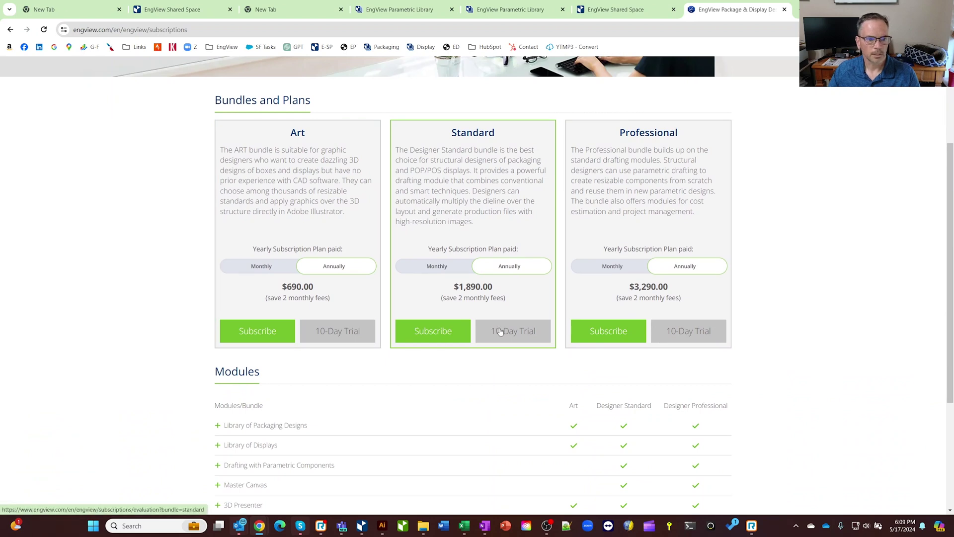
click(514, 338)
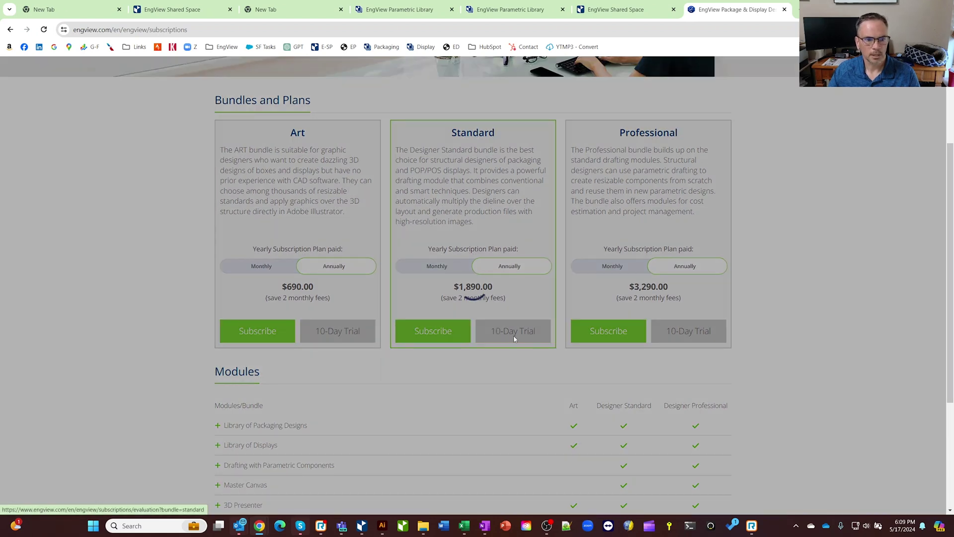